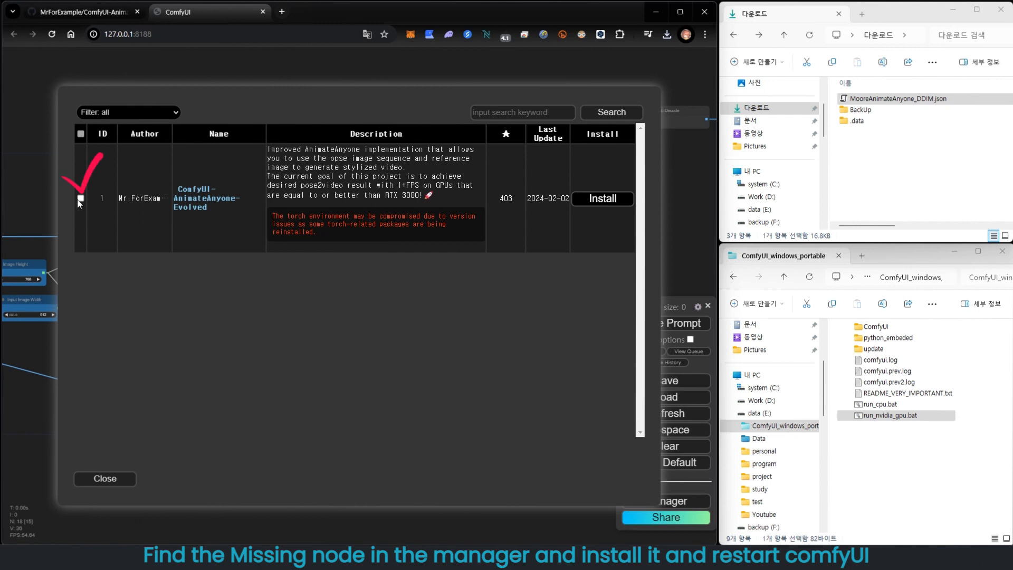
- Select ComfyUI-AnimateAnyone-Evolved in the node manager list and install it
{"action": "left_click", "coordinate": [80, 198]}
{"action": "left_click", "coordinate": [597, 205]}
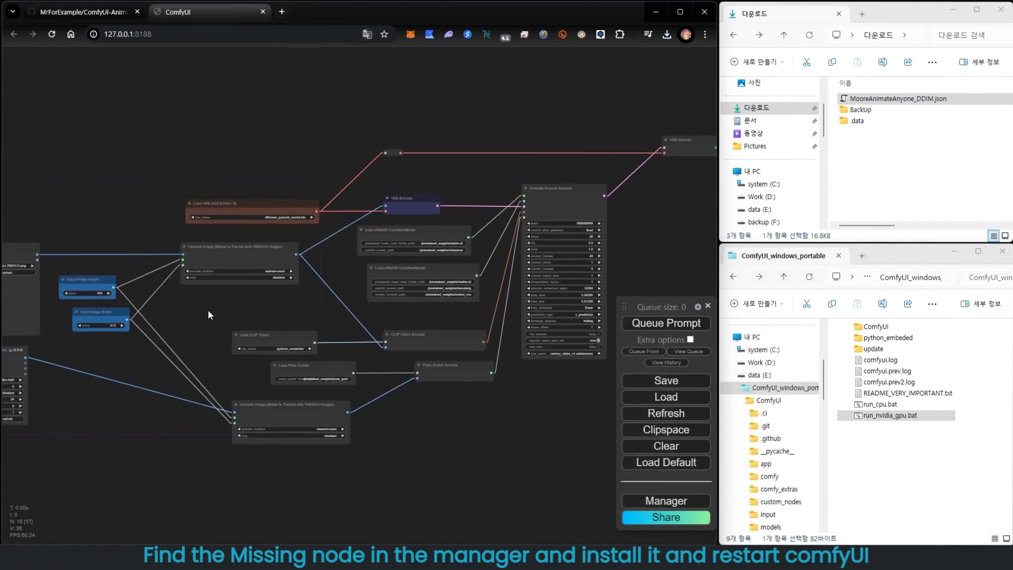
{"action": "left_click_drag", "start_coordinate": [471, 426], "coordinate": [490, 426]}
{"action": "scroll", "coordinate": [521, 442], "scroll_direction": "up", "scroll_amount": 4}
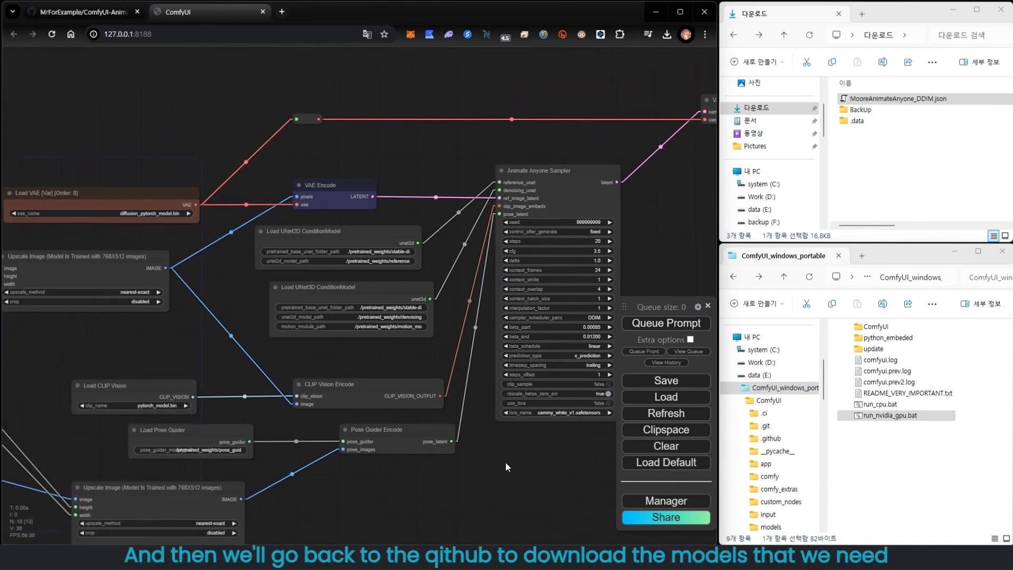
{"action": "left_click_drag", "start_coordinate": [342, 481], "coordinate": [389, 431]}
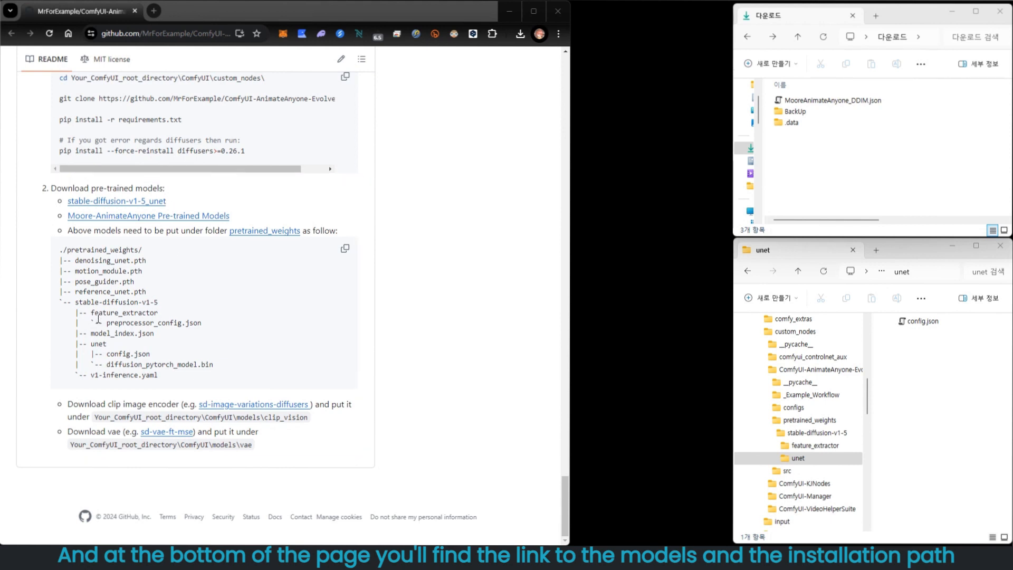
- Review the README's pretrained_weights folder layout and the files it must contain
{"action": "left_click_drag", "start_coordinate": [89, 313], "coordinate": [198, 338]}
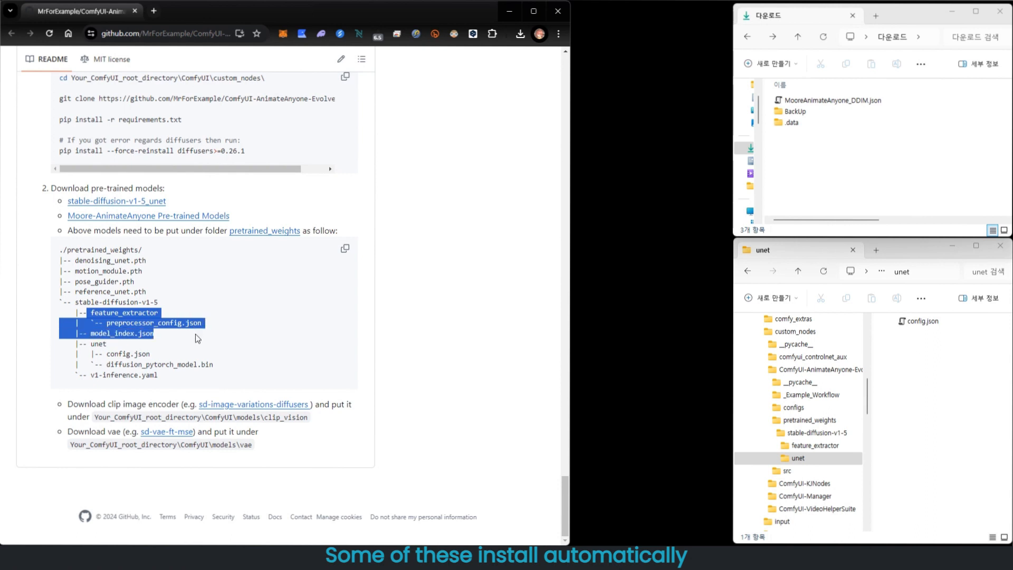
{"action": "left_click_drag", "start_coordinate": [95, 354], "coordinate": [150, 354]}
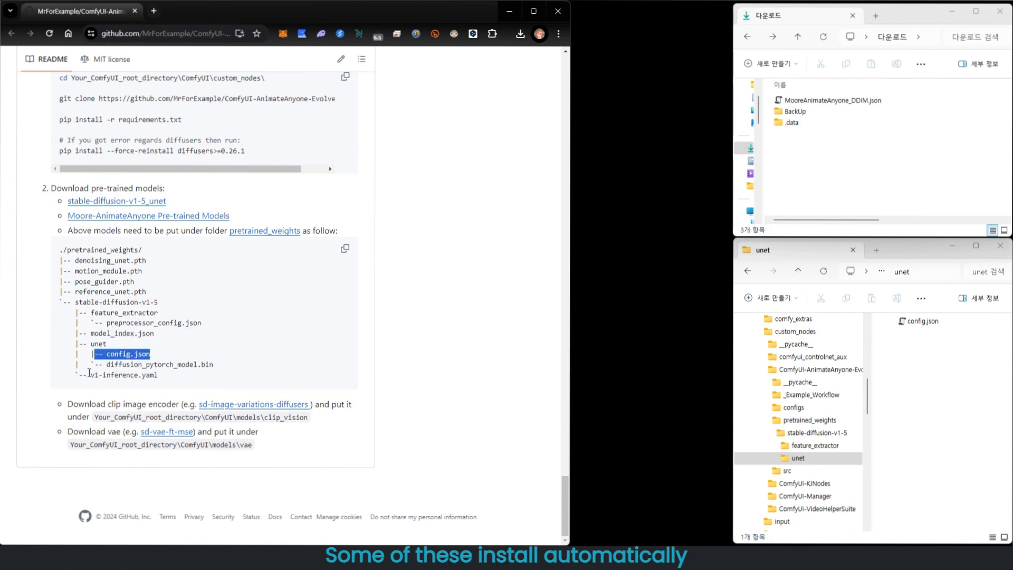
{"action": "left_click_drag", "start_coordinate": [88, 374], "coordinate": [268, 390]}
{"action": "left_click", "coordinate": [268, 390]}
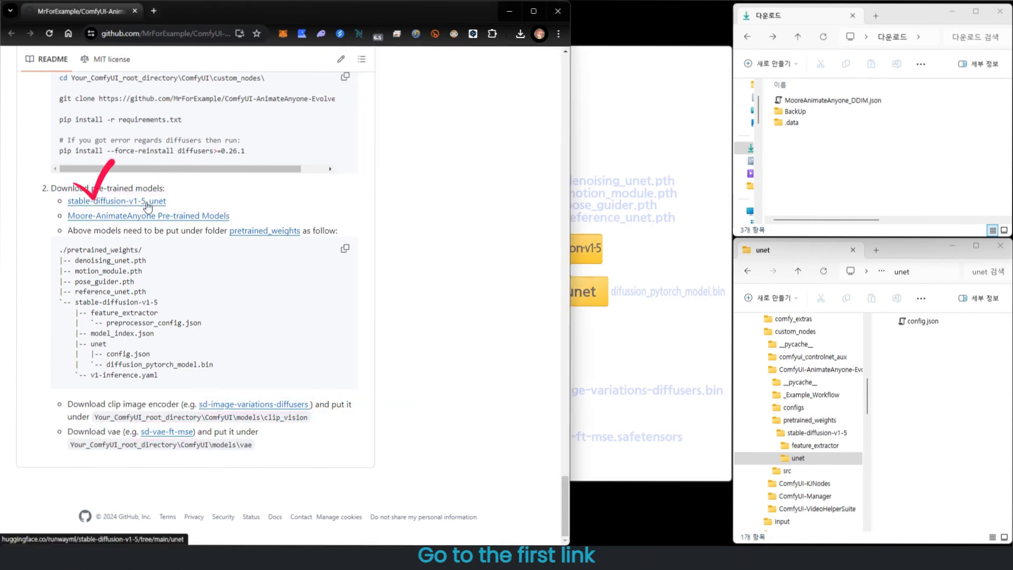
- Open the stable-diffusion-v1-5_unet link and download diffusion_pytorch_model.bin
{"action": "left_click", "coordinate": [147, 202]}
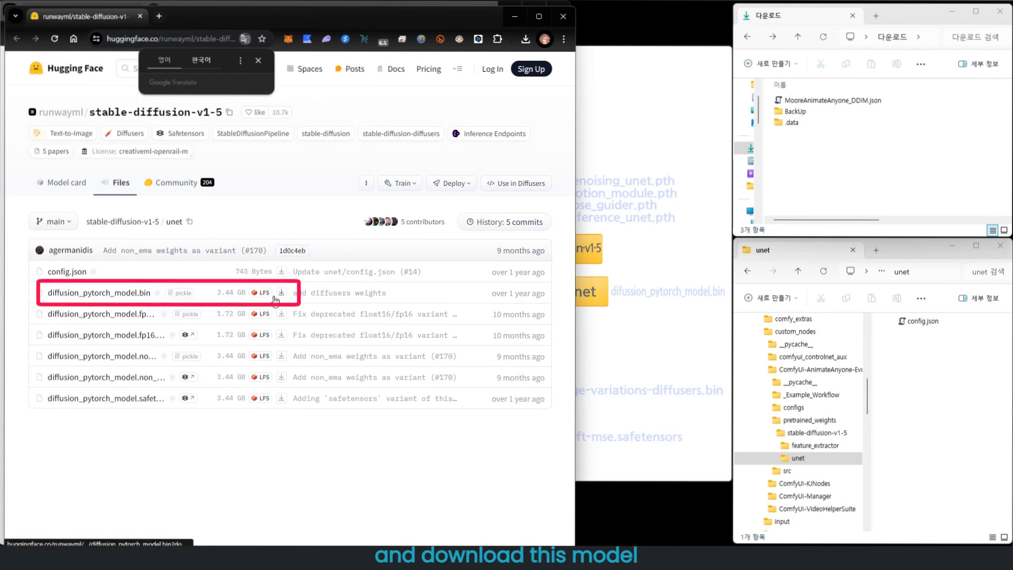
{"action": "left_click", "coordinate": [282, 294]}
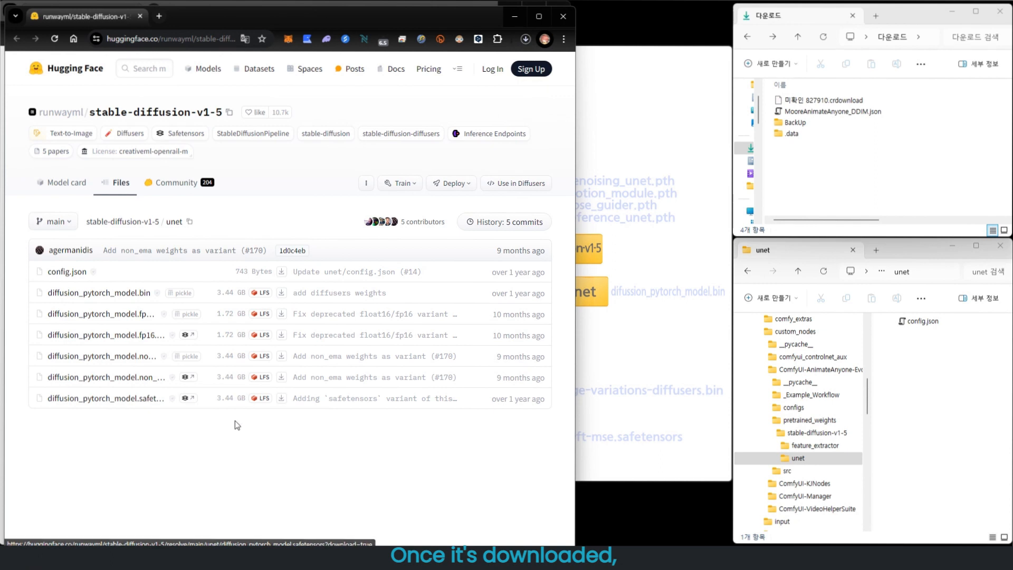
- Move diffusion_pytorch_model.bin into ComfyUI\custom_nodes\ComfyUI-AnimateAnyone-Evolved\pretrained_weights\stable-diffusion-v1-5\unet
{"action": "scroll", "coordinate": [794, 401], "scroll_direction": "up", "scroll_amount": 4}
{"action": "left_click", "coordinate": [783, 395]}
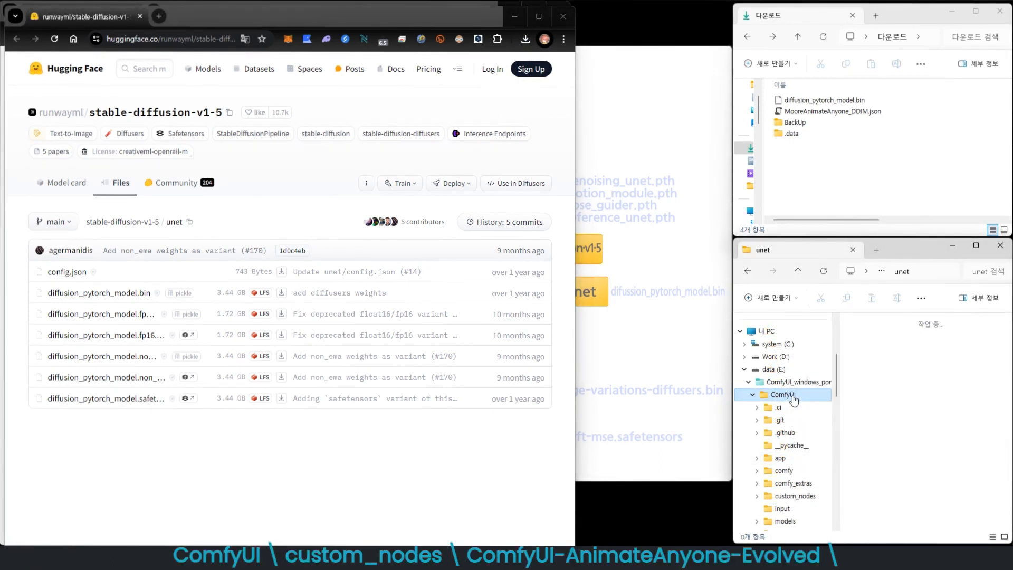
{"action": "left_click", "coordinate": [904, 399]}
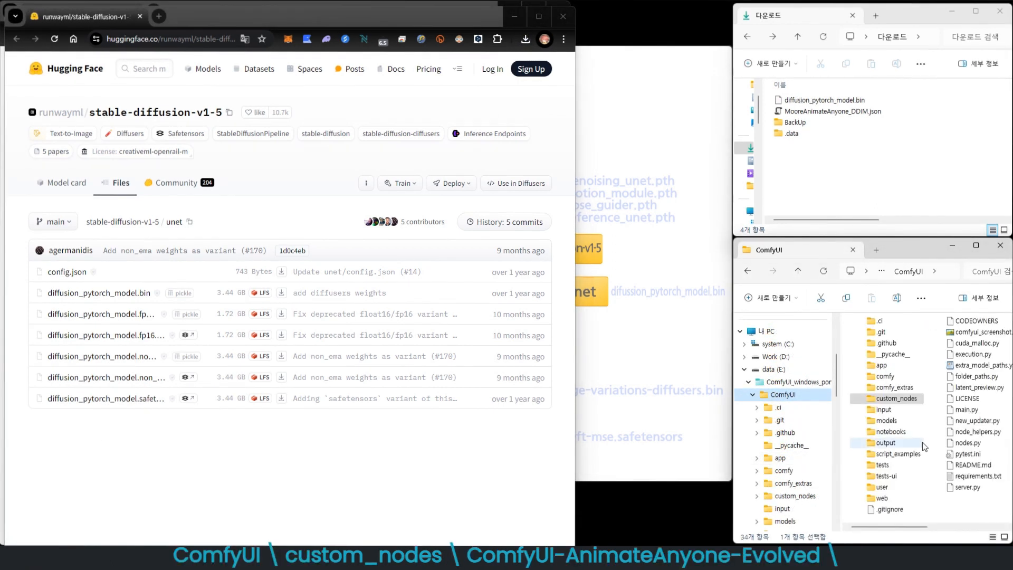
{"action": "double_click", "coordinate": [911, 402]}
{"action": "double_click", "coordinate": [958, 346]}
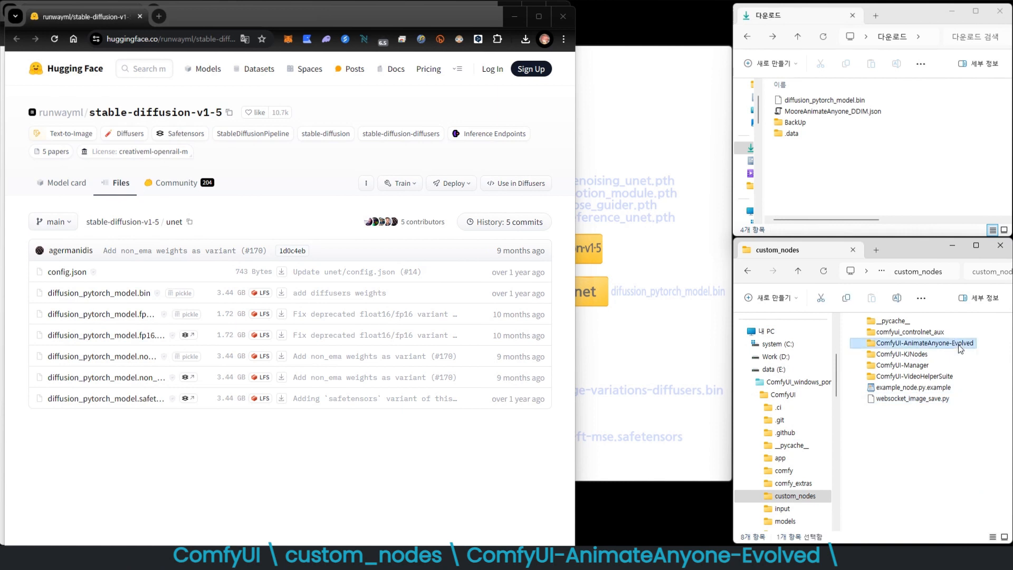
{"action": "double_click", "coordinate": [925, 356]}
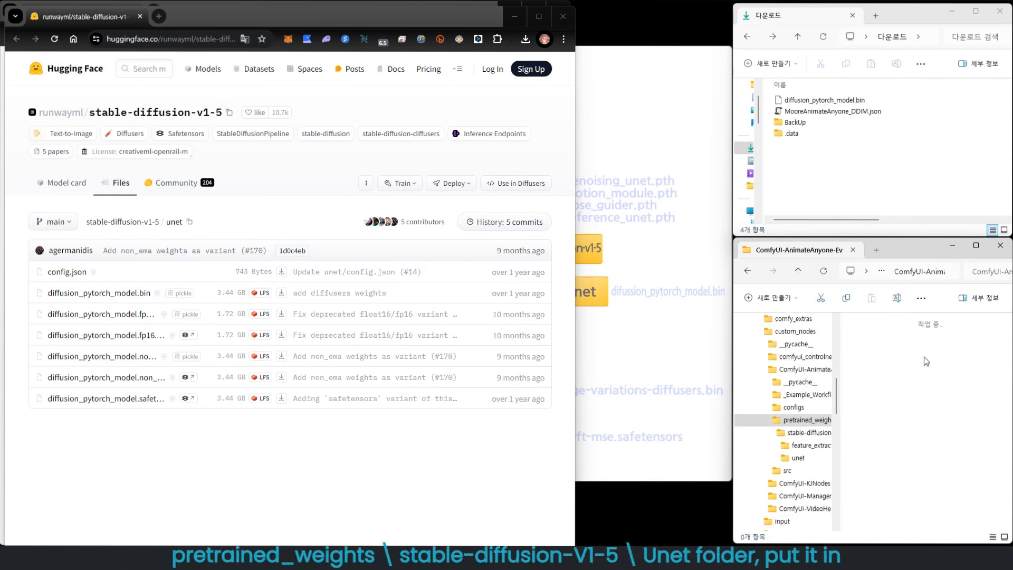
{"action": "left_click", "coordinate": [932, 324]}
{"action": "double_click", "coordinate": [931, 325]}
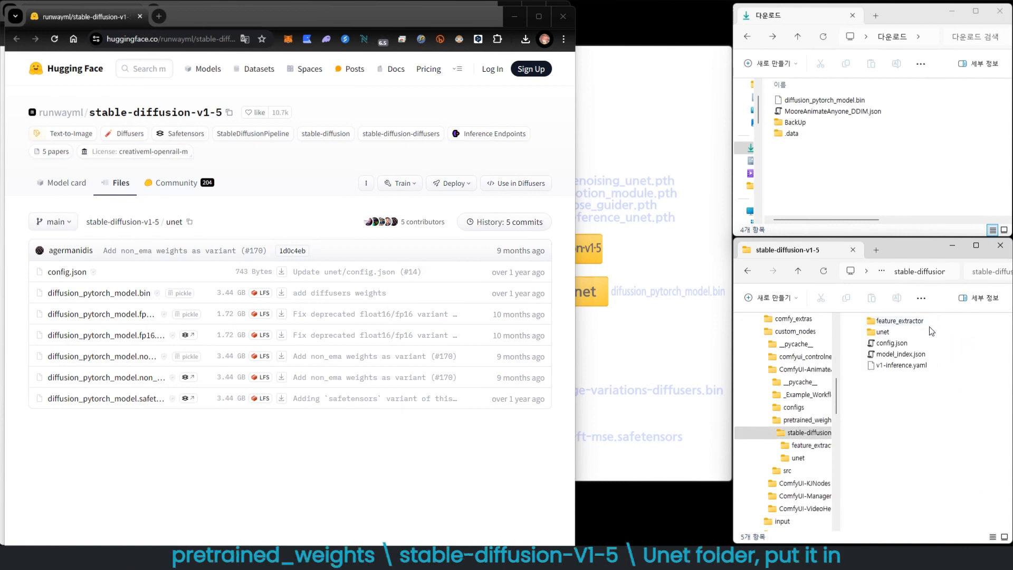
{"action": "double_click", "coordinate": [897, 333]}
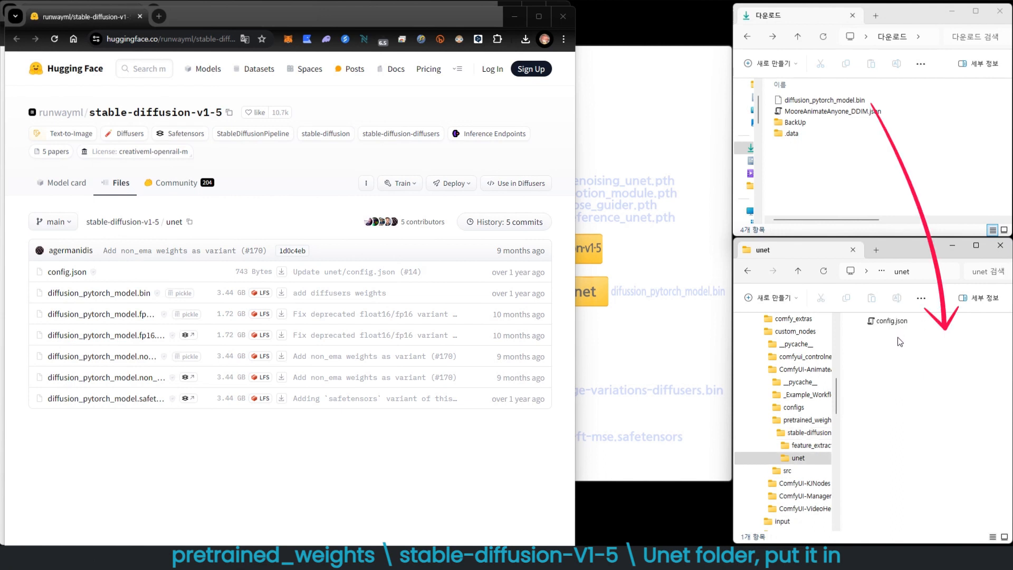
{"action": "left_click_drag", "start_coordinate": [824, 100], "coordinate": [914, 332]}
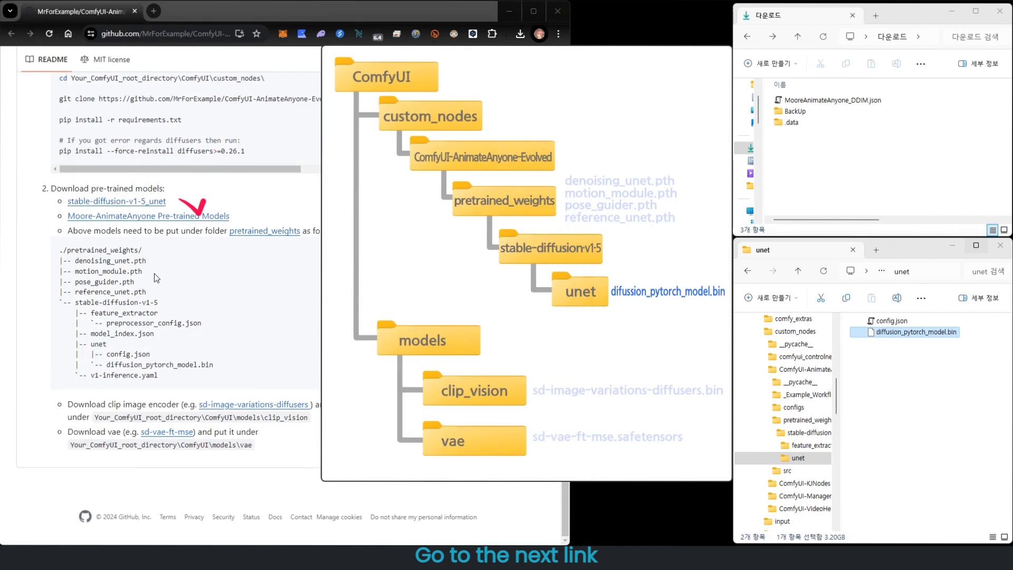
- Open the Moore-AnimateAnyone Pre-trained Models link and download denoising_unet, motion_module, pose_guider and reference_unet .pth files
{"action": "left_click", "coordinate": [147, 216]}
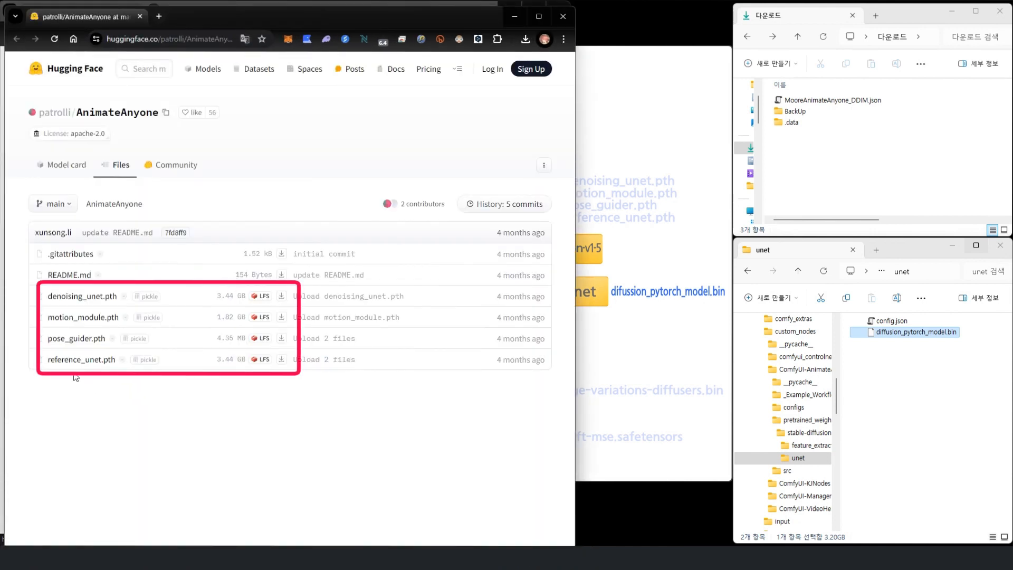
{"action": "left_click", "coordinate": [282, 296]}
{"action": "left_click", "coordinate": [282, 317]}
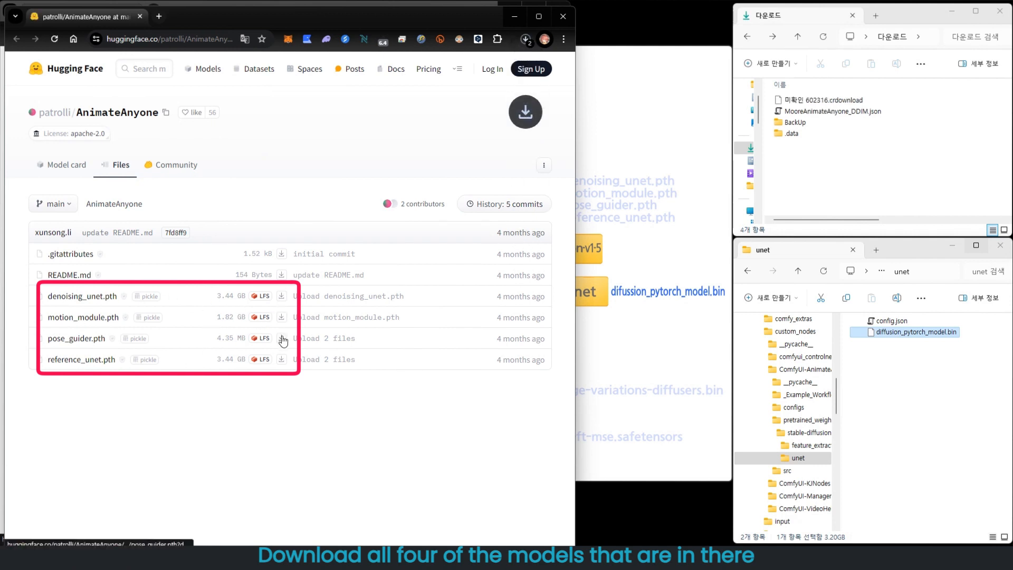
{"action": "left_click", "coordinate": [281, 359]}
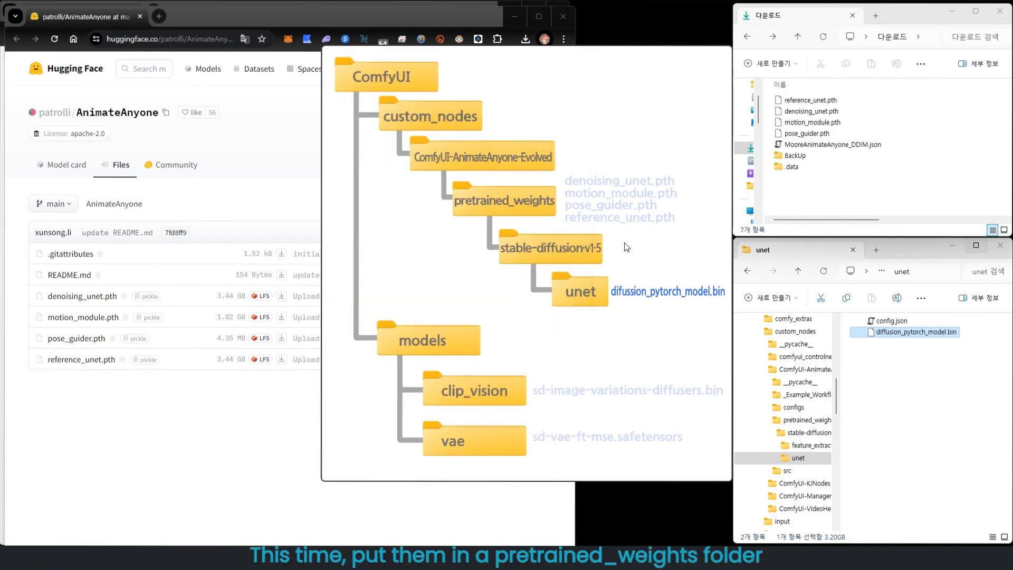
- Move the four downloaded .pth files into the ComfyUI-AnimateAnyone-Evolved pretrained_weights folder
{"action": "left_click", "coordinate": [795, 331]}
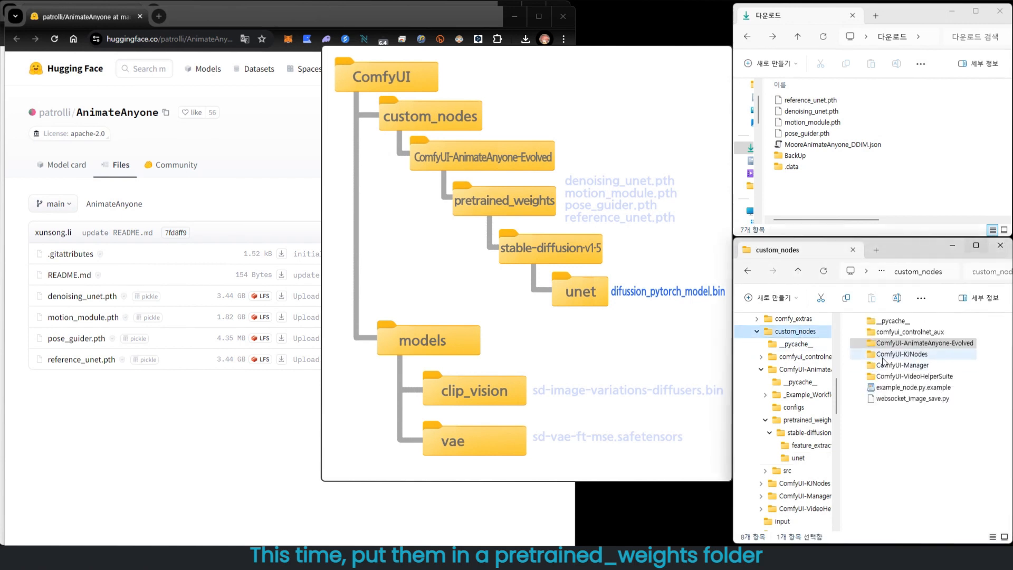
{"action": "double_click", "coordinate": [905, 344]}
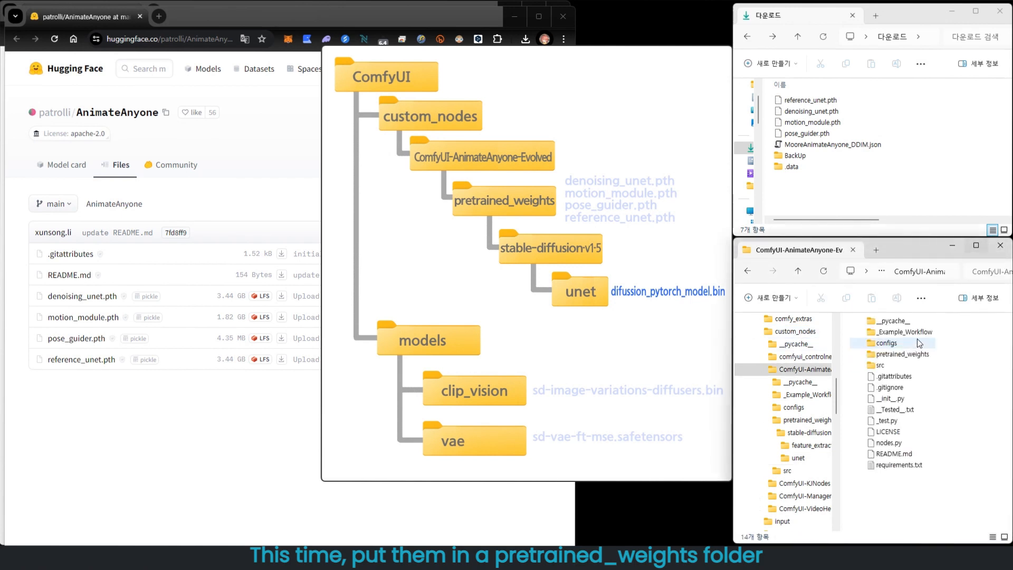
{"action": "double_click", "coordinate": [926, 354]}
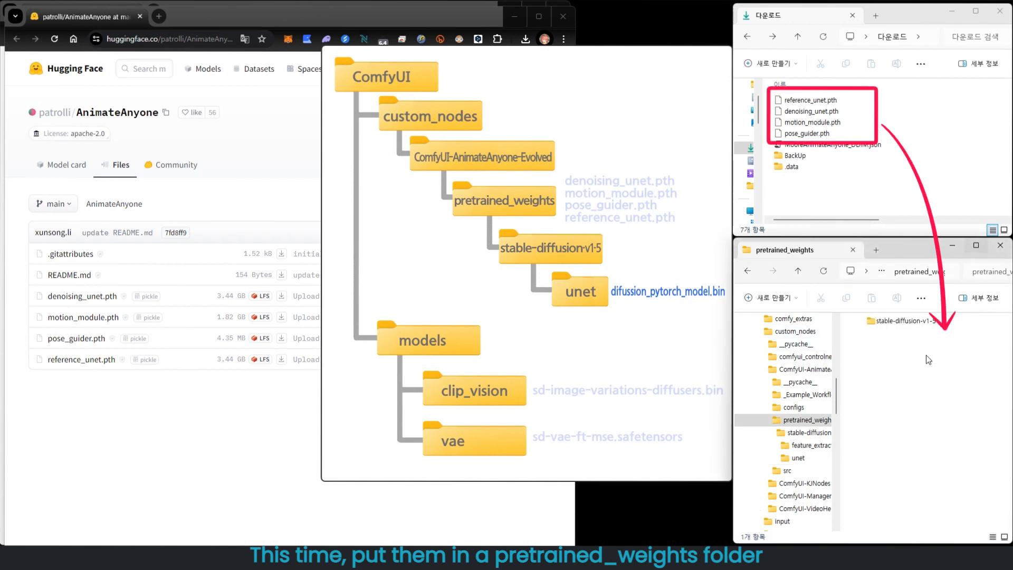
{"action": "left_click", "coordinate": [809, 100]}
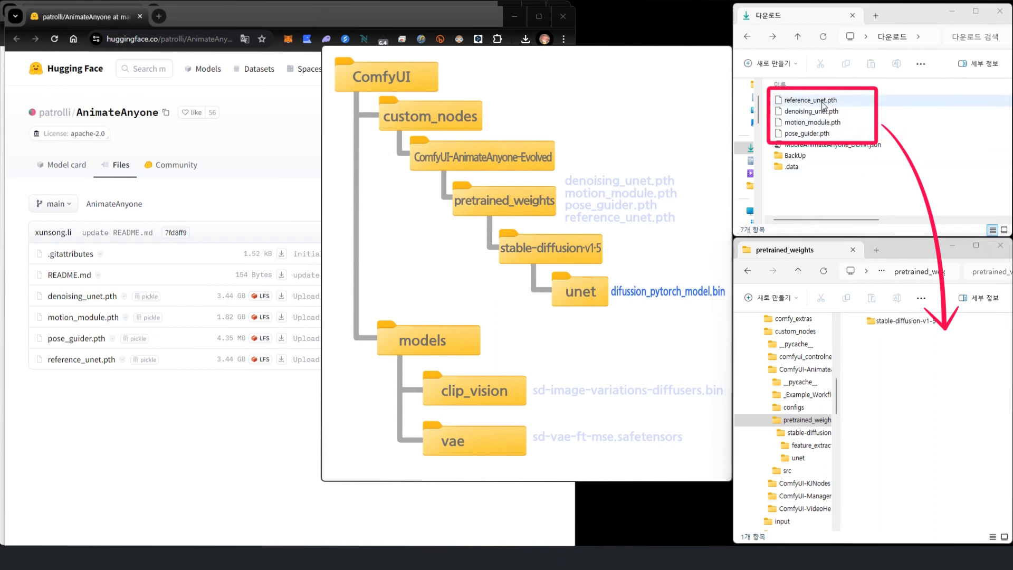
{"action": "left_click", "coordinate": [826, 136], "text": "shift"}
{"action": "left_click_drag", "start_coordinate": [826, 136], "coordinate": [911, 441]}
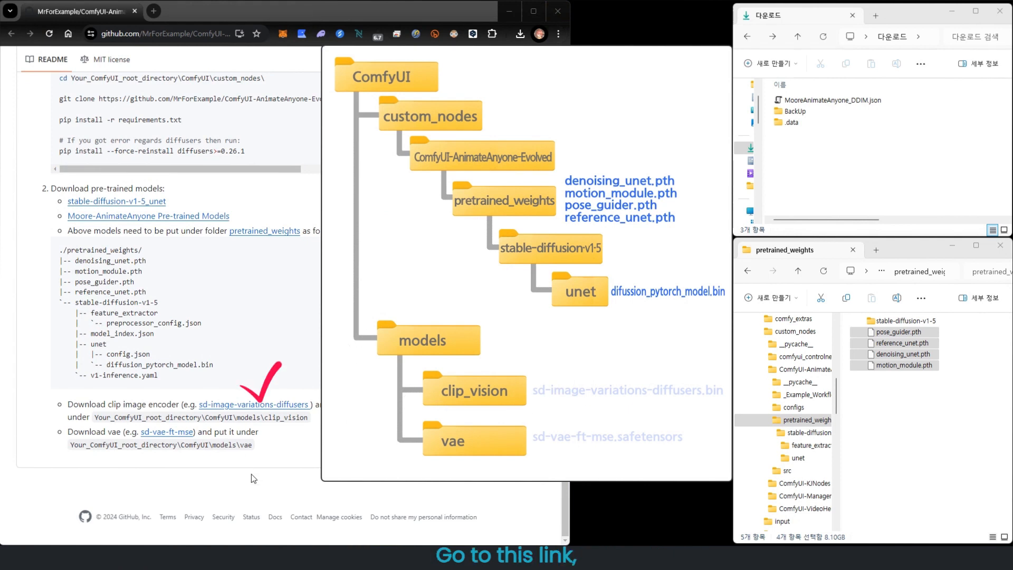
- Open the sd-image-variations-diffusers link and download the image encoder's pytorch_model.bin
{"action": "left_click", "coordinate": [269, 405]}
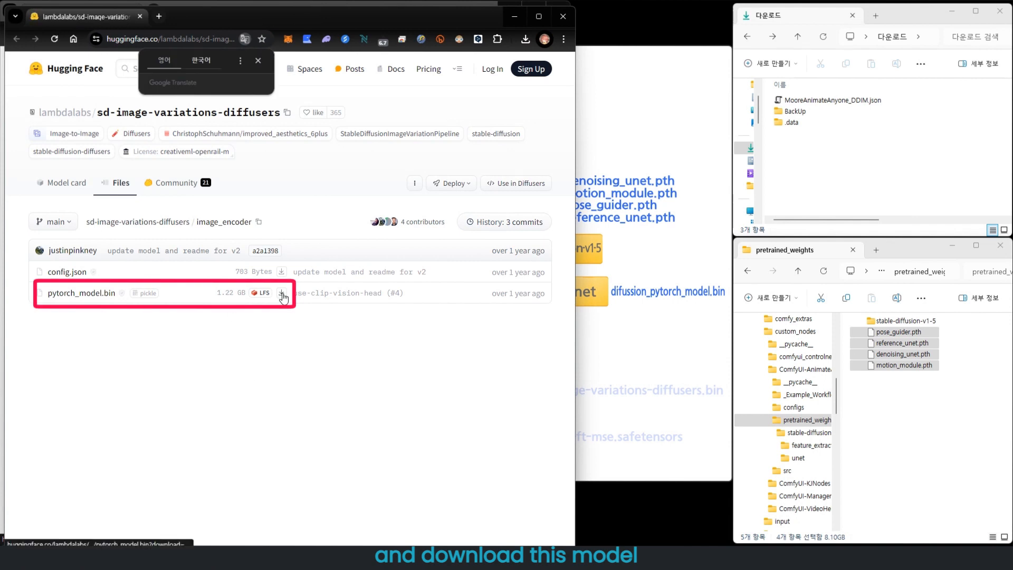
{"action": "left_click", "coordinate": [282, 297]}
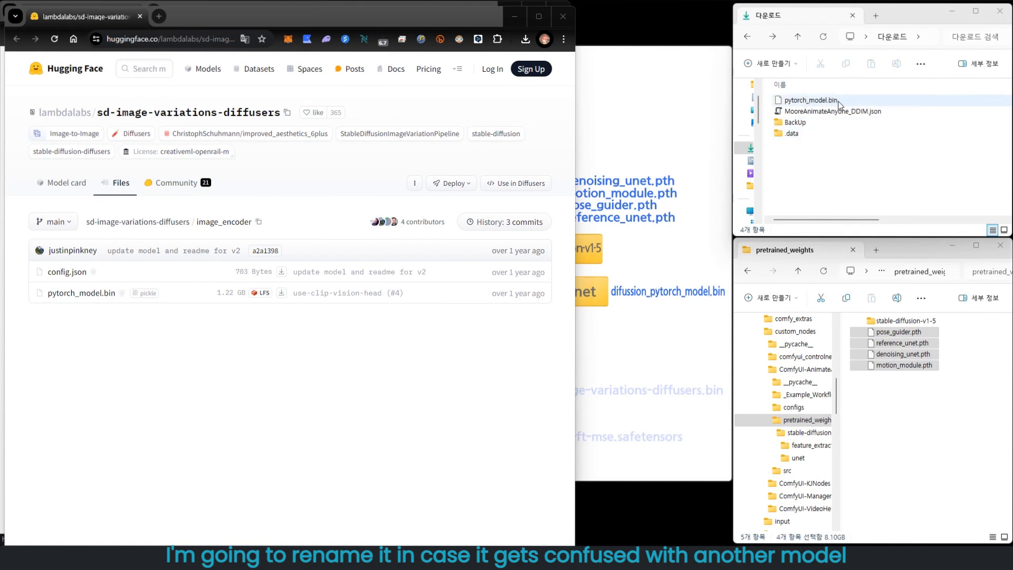
- Copy the repository name and rename the downloaded pytorch_model.bin to sd-image-variations-diffusers.bin
{"action": "left_click", "coordinate": [287, 112]}
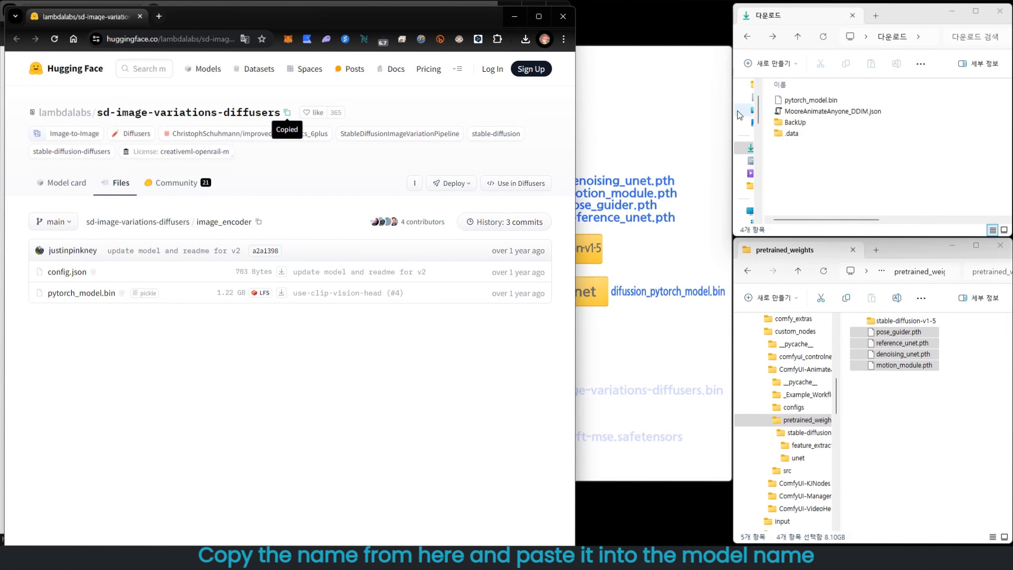
{"action": "left_click", "coordinate": [803, 103]}
{"action": "left_click", "coordinate": [828, 104]}
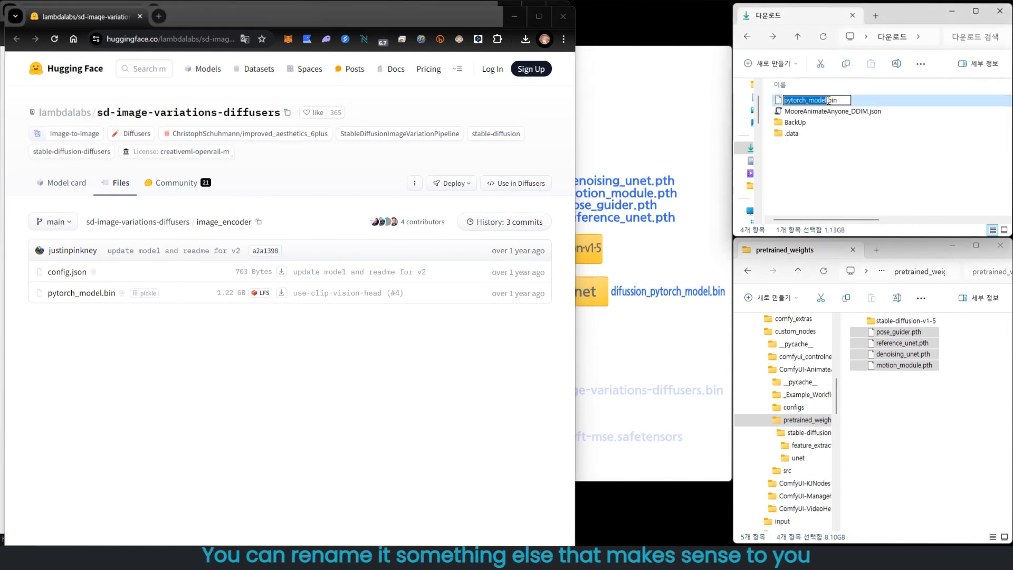
{"action": "key", "text": "ctrl+v"}
{"action": "key", "text": "Return"}
- Move sd-image-variations-diffusers.bin into the ComfyUI\models\clip_vision folder
{"action": "left_click", "coordinate": [808, 166]}
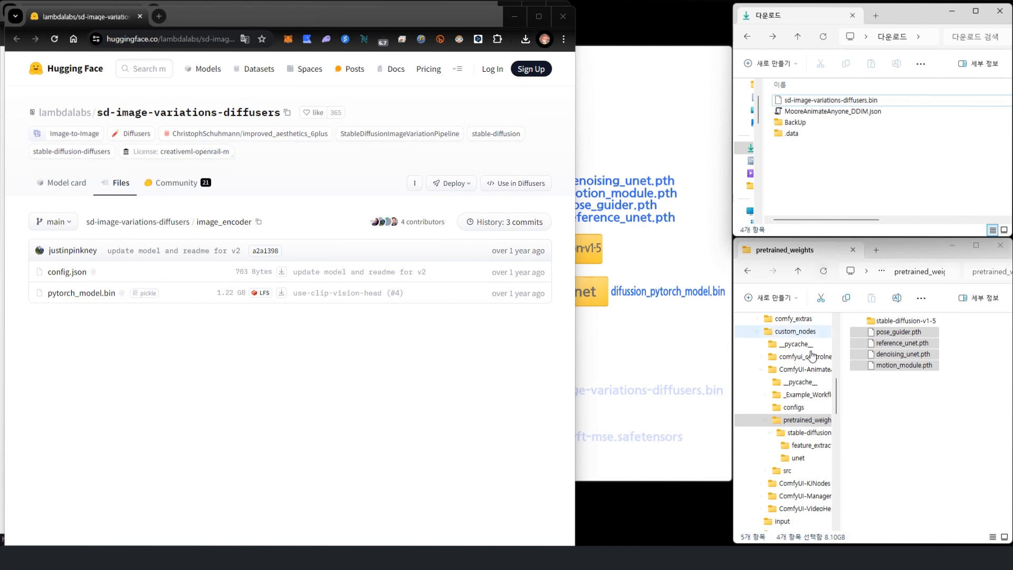
{"action": "left_click", "coordinate": [837, 391]}
{"action": "left_click", "coordinate": [694, 337]}
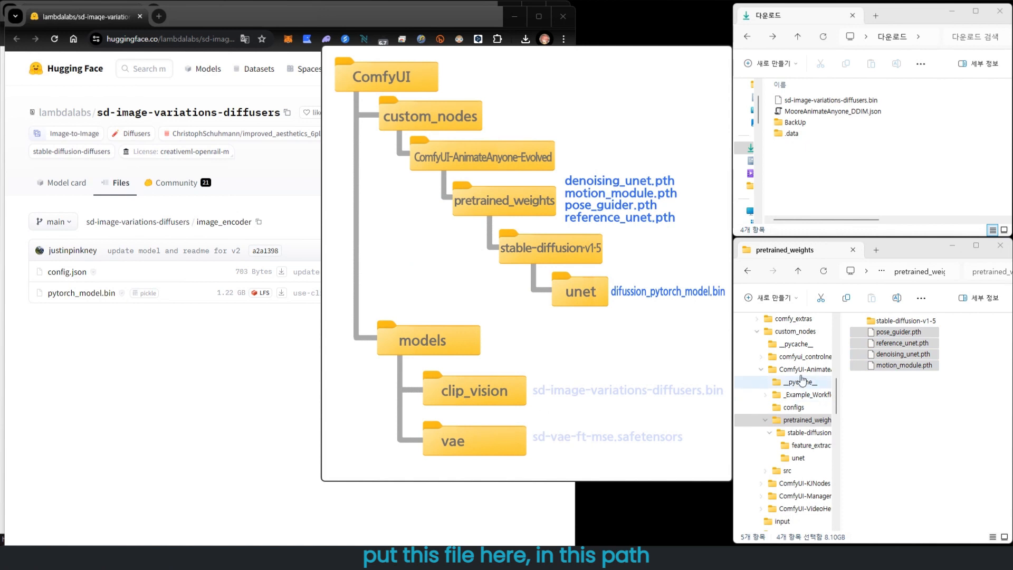
{"action": "left_click_drag", "start_coordinate": [837, 385], "coordinate": [835, 372]}
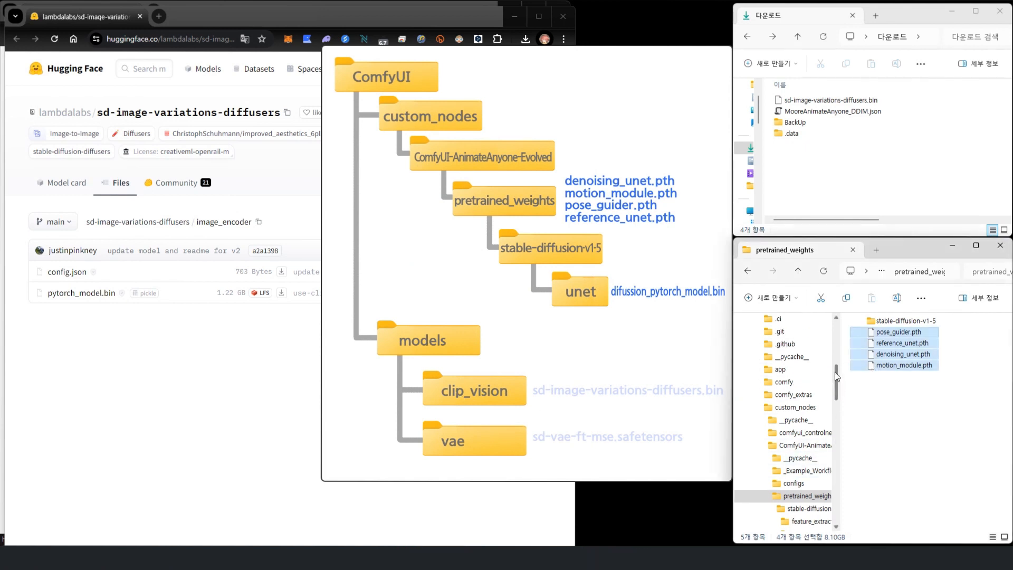
{"action": "left_click", "coordinate": [760, 407]}
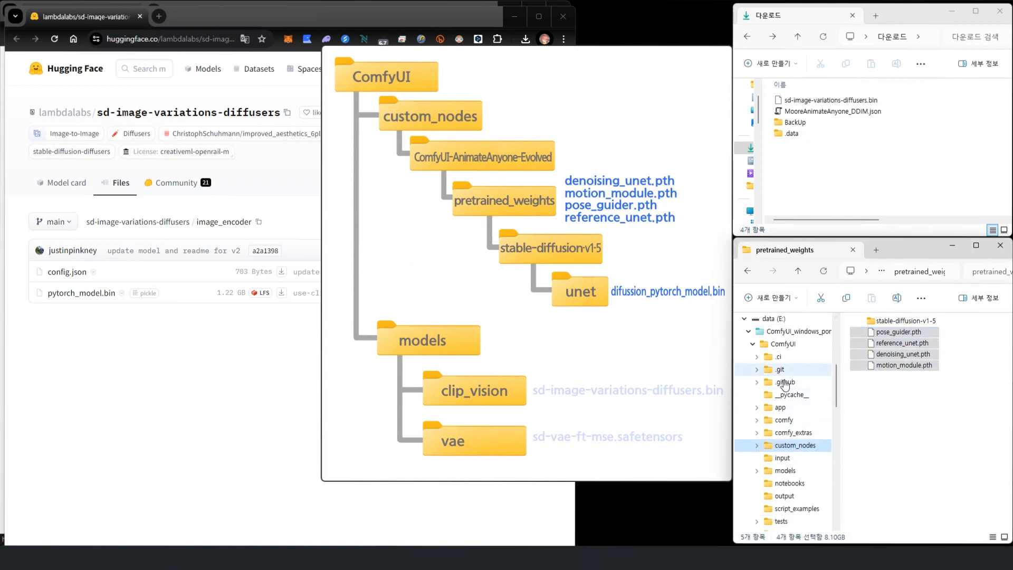
{"action": "left_click", "coordinate": [783, 344]}
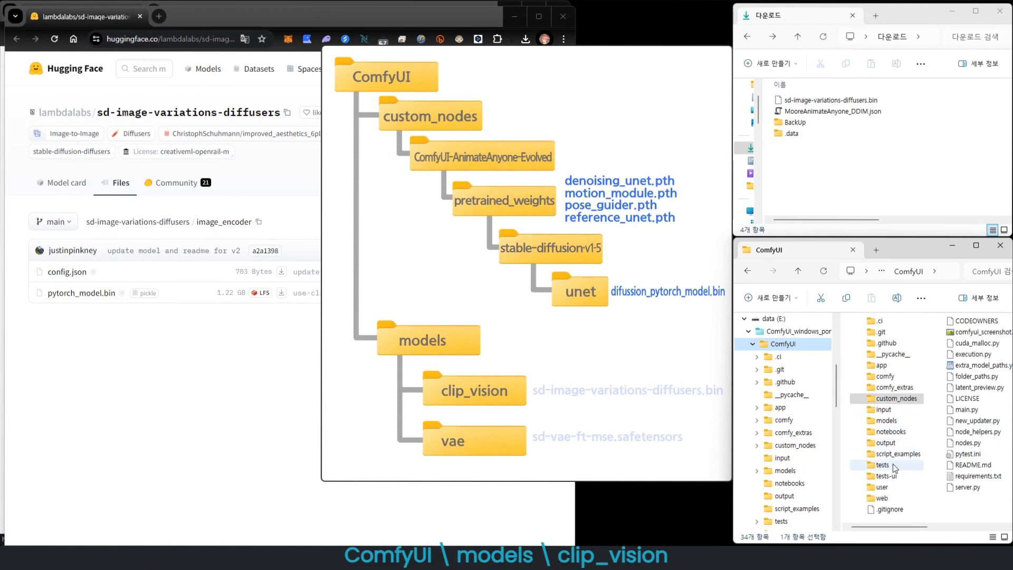
{"action": "double_click", "coordinate": [887, 420]}
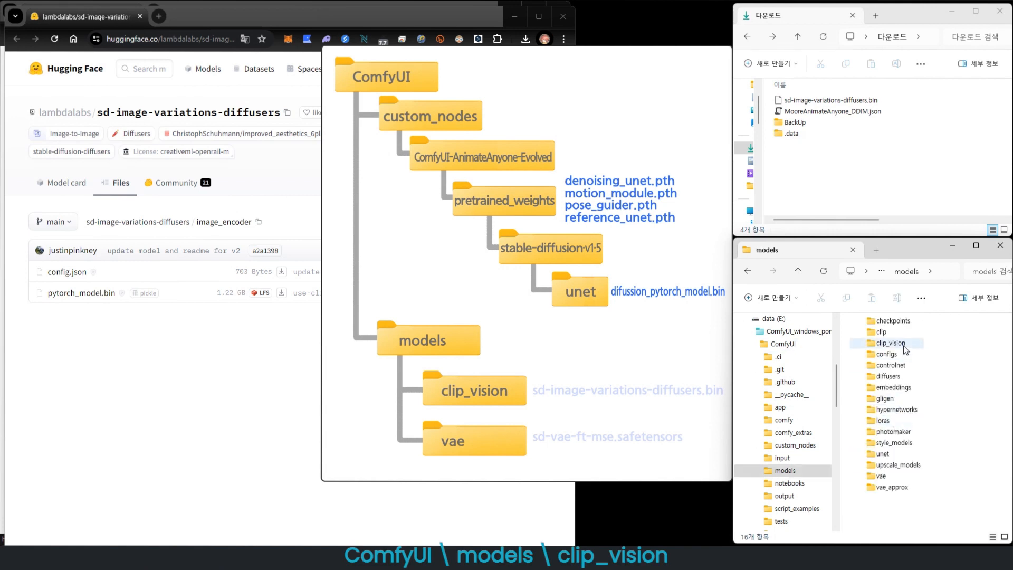
{"action": "double_click", "coordinate": [886, 343]}
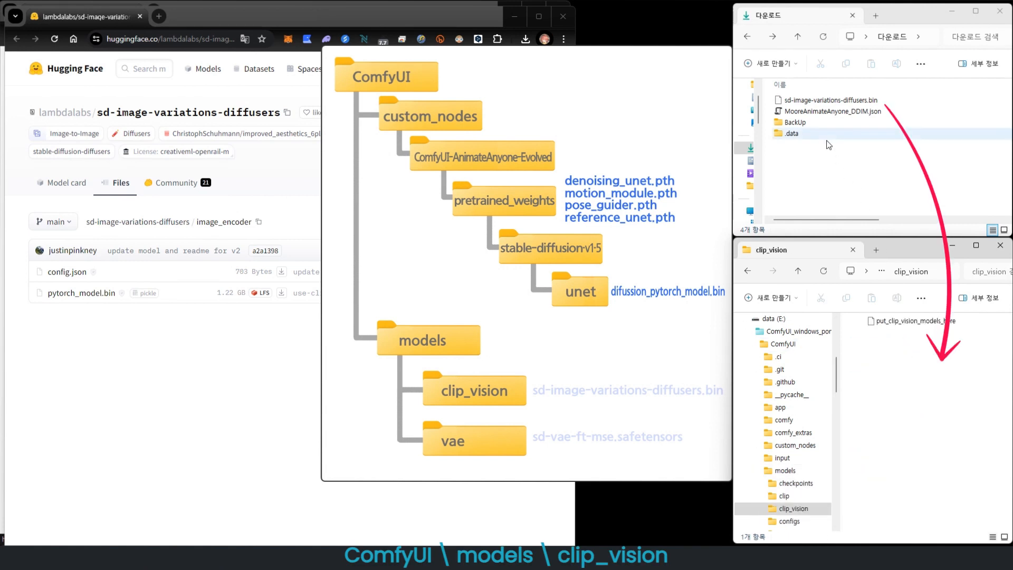
{"action": "left_click_drag", "start_coordinate": [831, 100], "coordinate": [903, 431]}
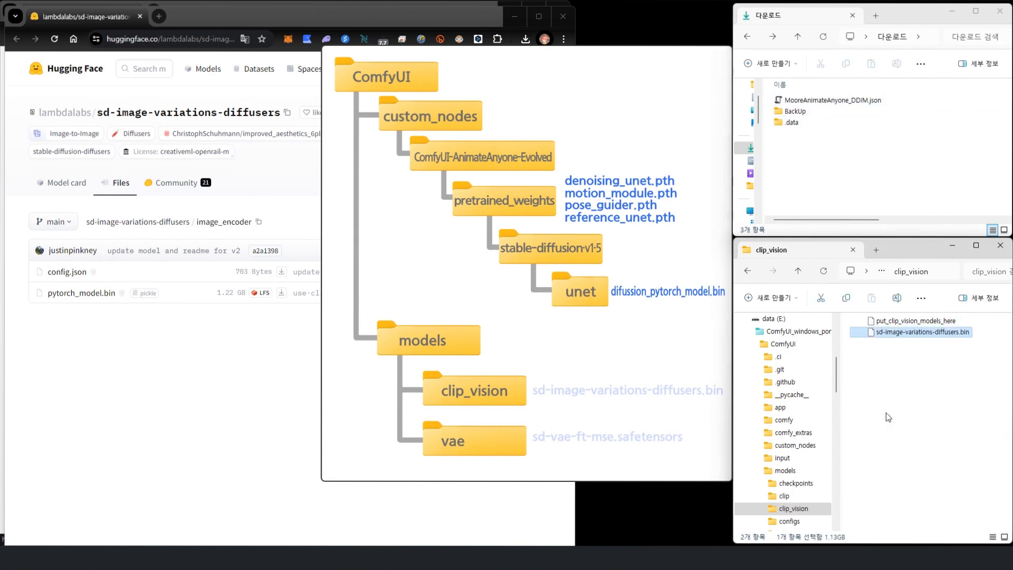
- Open the sd-vae-ft-mse link from the README and download diffusion_pytorch_model.safetensors
{"action": "left_click", "coordinate": [693, 403]}
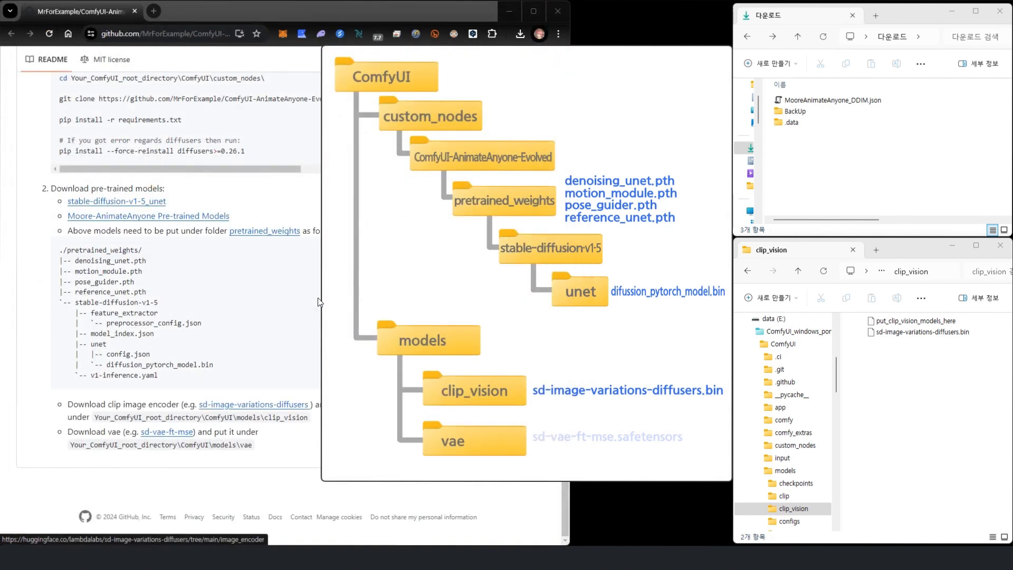
{"action": "left_click", "coordinate": [166, 431]}
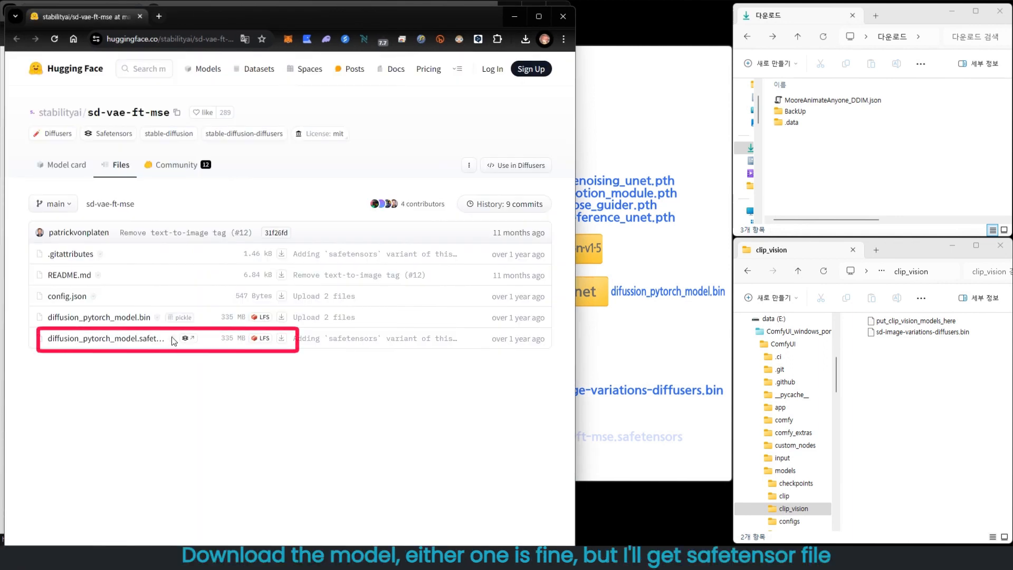
{"action": "left_click", "coordinate": [281, 339]}
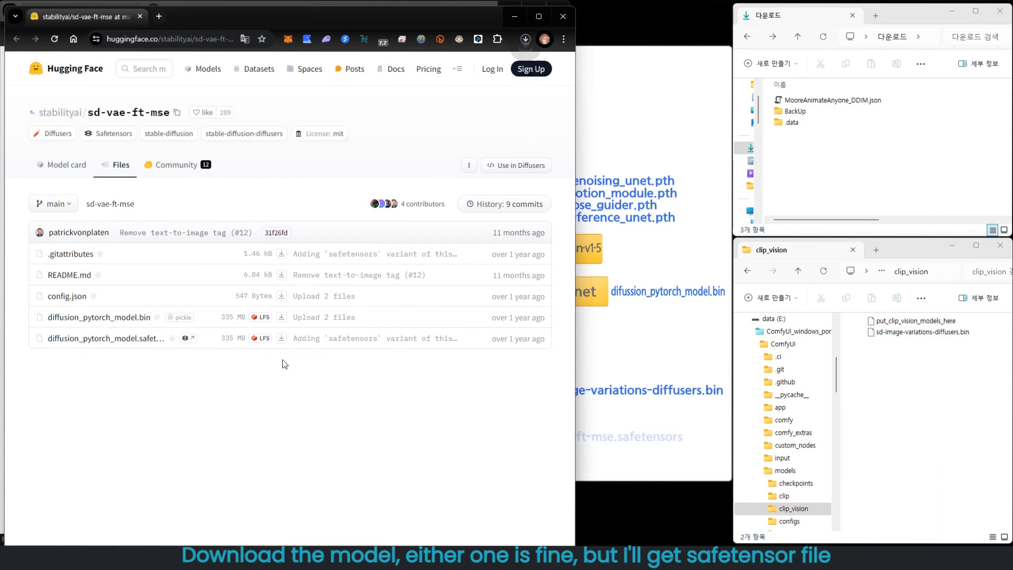
{"action": "left_click", "coordinate": [832, 180]}
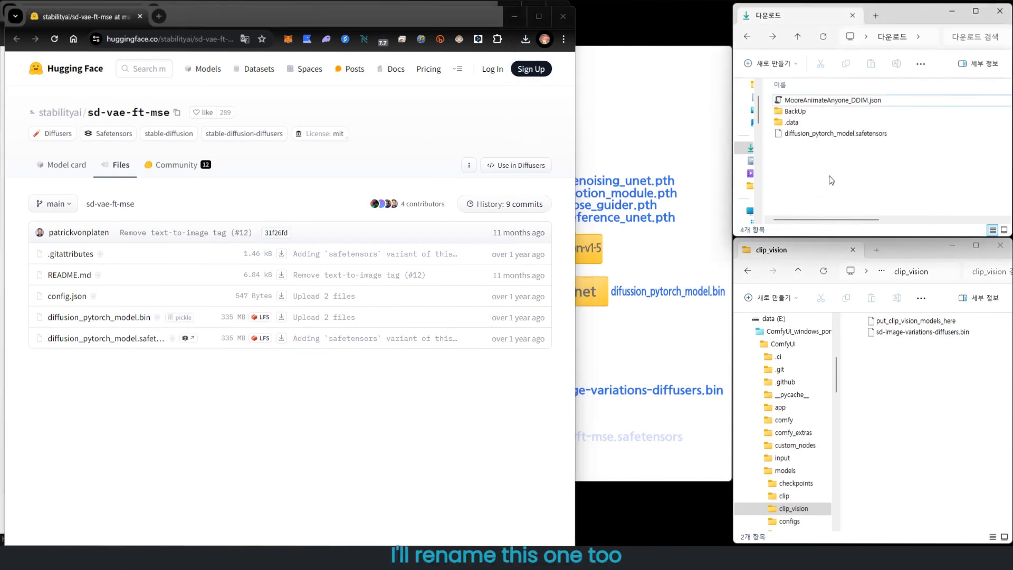
- Copy the repository name and rename the downloaded file to sd-vae-ft-mse.safetensors
{"action": "left_click", "coordinate": [178, 113]}
{"action": "left_click", "coordinate": [844, 101]}
{"action": "left_click", "coordinate": [844, 100]}
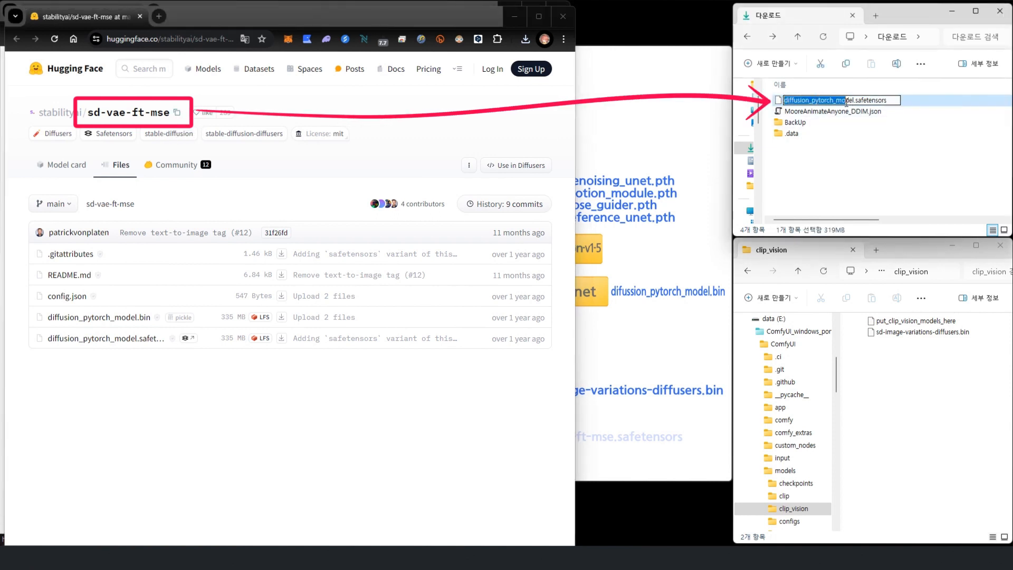
{"action": "key", "text": "ctrl+v"}
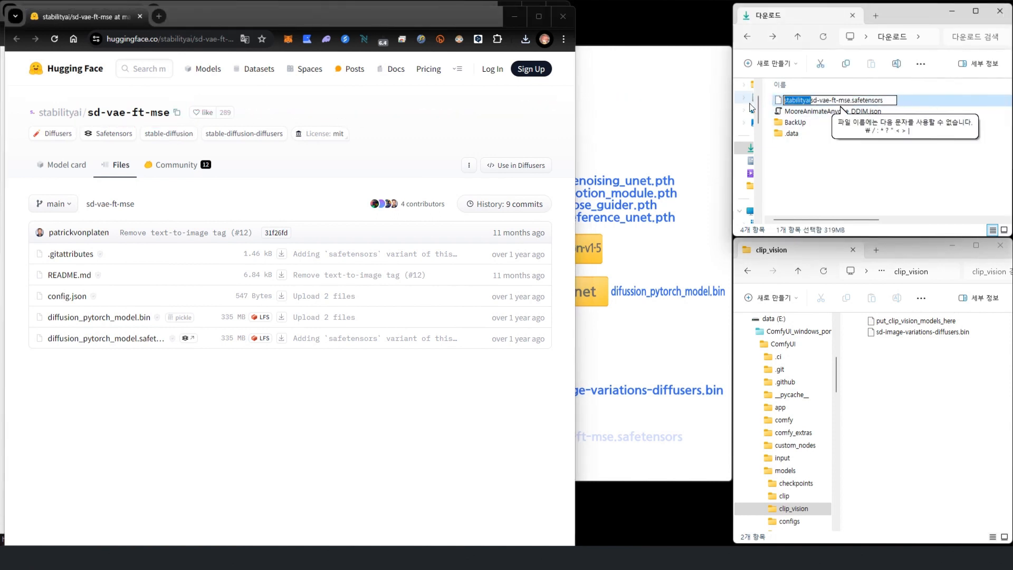
{"action": "left_click", "coordinate": [800, 168]}
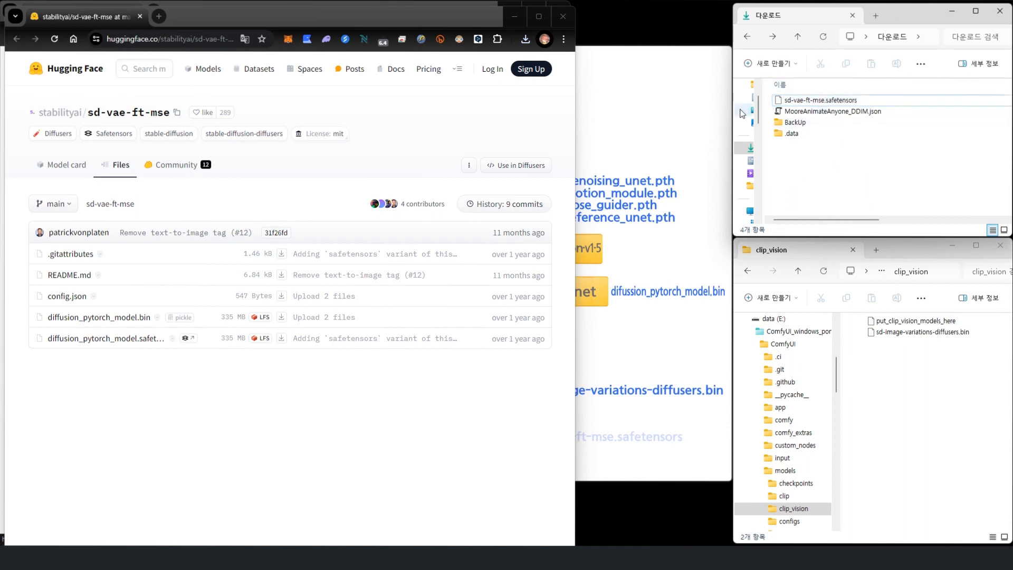
- Move sd-vae-ft-mse.safetensors into the ComfyUI\models\vae folder
{"action": "left_click", "coordinate": [696, 117]}
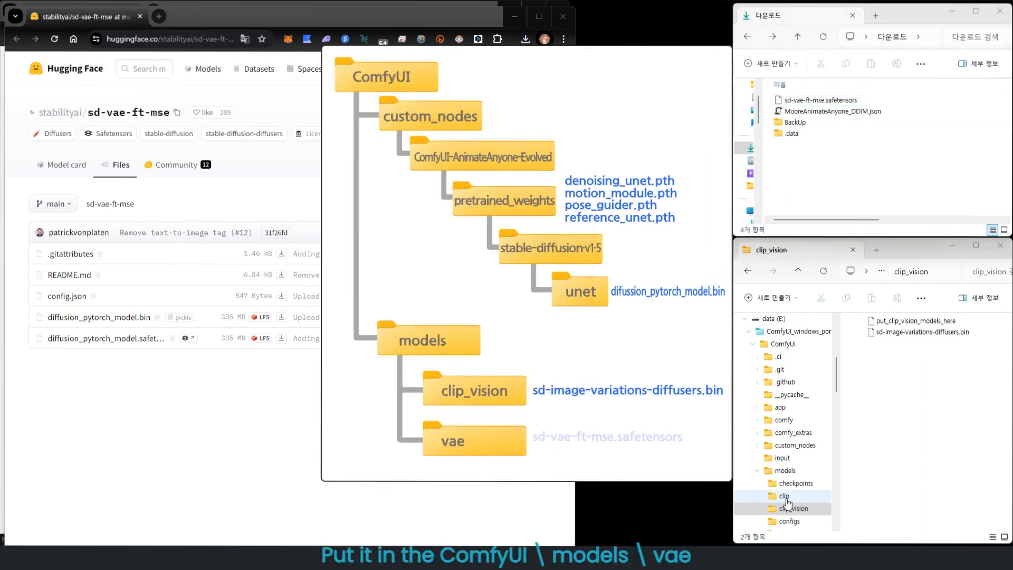
{"action": "left_click", "coordinate": [790, 472]}
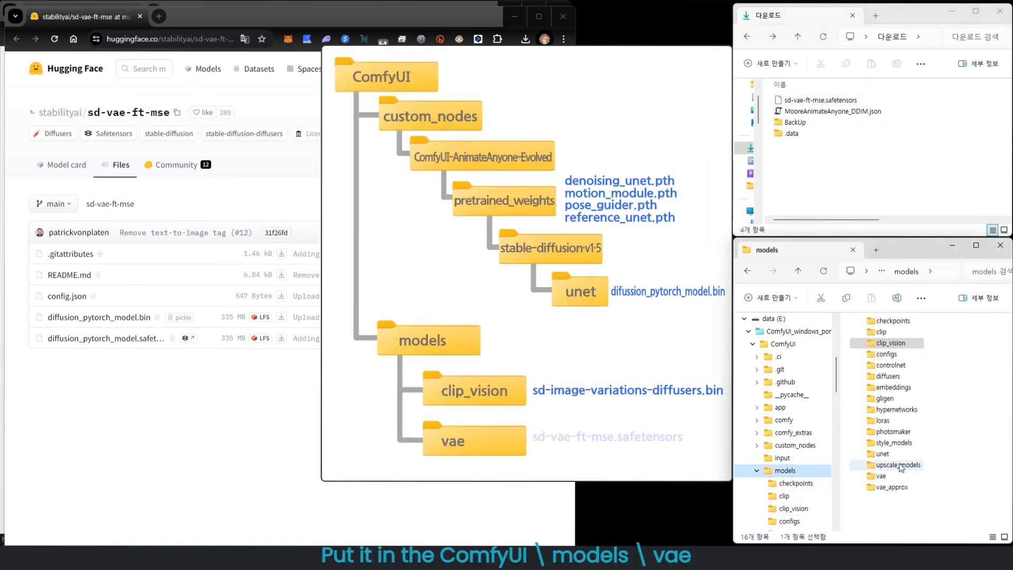
{"action": "double_click", "coordinate": [880, 476]}
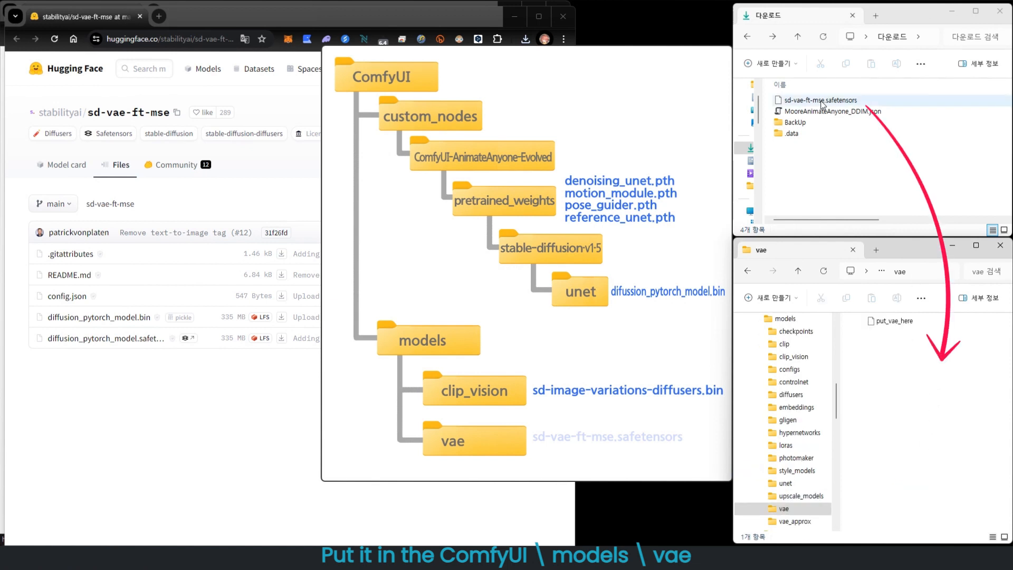
{"action": "left_click_drag", "start_coordinate": [828, 104], "coordinate": [913, 362]}
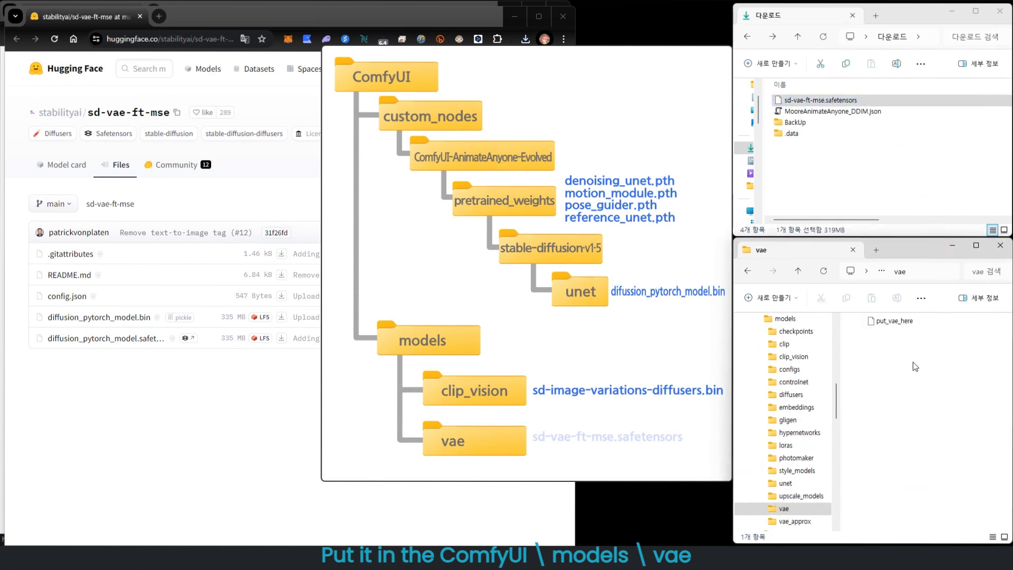
{"action": "left_click", "coordinate": [913, 362]}
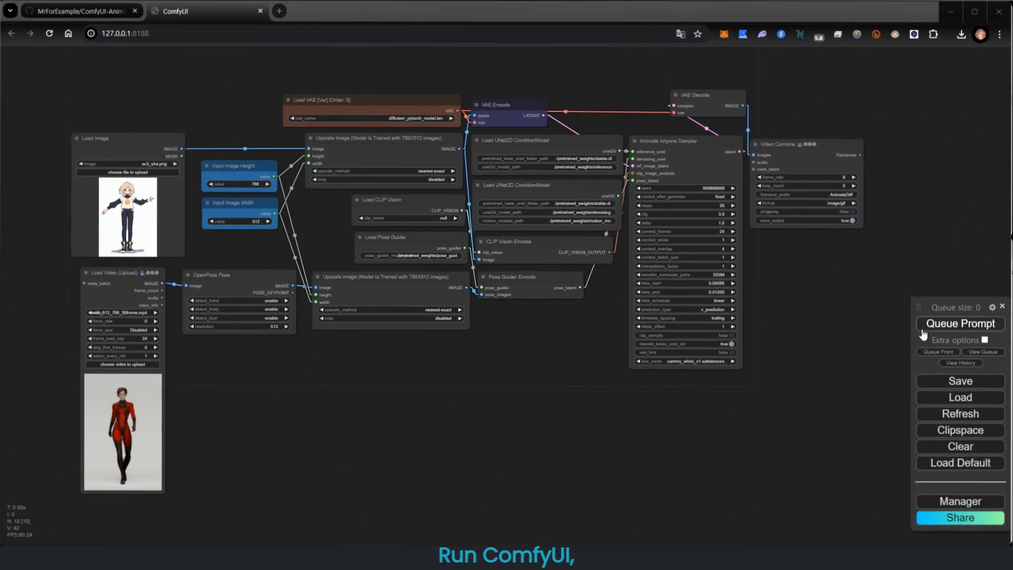
- Queue the workflow to check for missing models and close the validation error report
{"action": "left_click", "coordinate": [933, 324]}
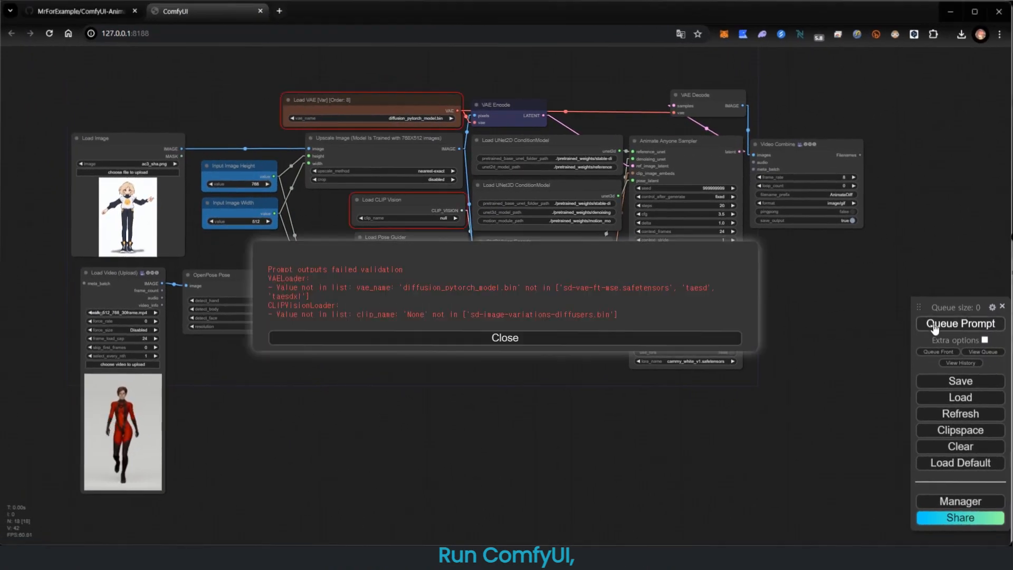
{"action": "left_click", "coordinate": [459, 340]}
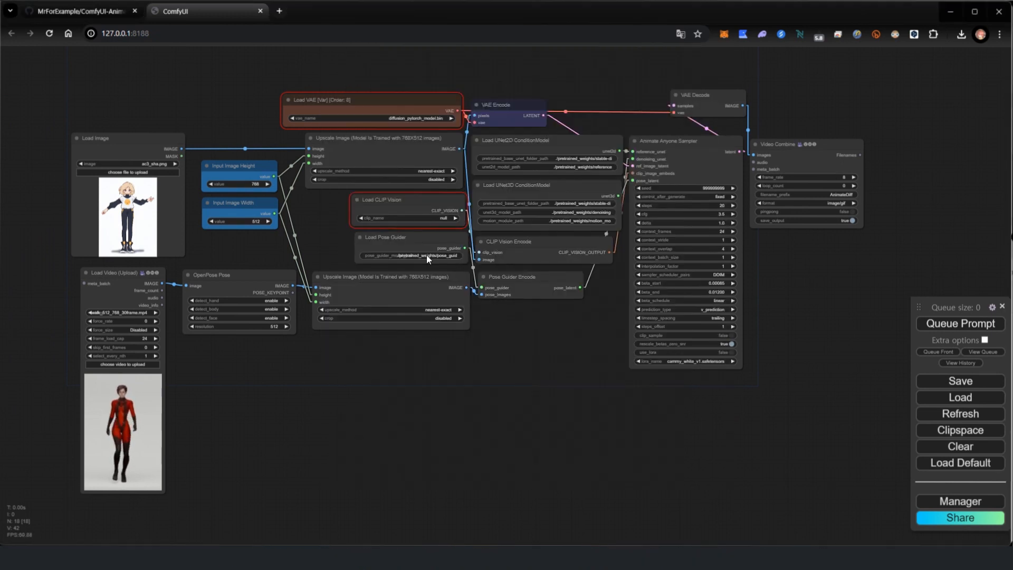
- Set the Load VAE model to sd-vae-ft-mse.safetensors and the Load CLIP Vision model to sd-image-variations-diffusers.bin
{"action": "scroll", "coordinate": [251, 185], "scroll_direction": "up", "scroll_amount": 8}
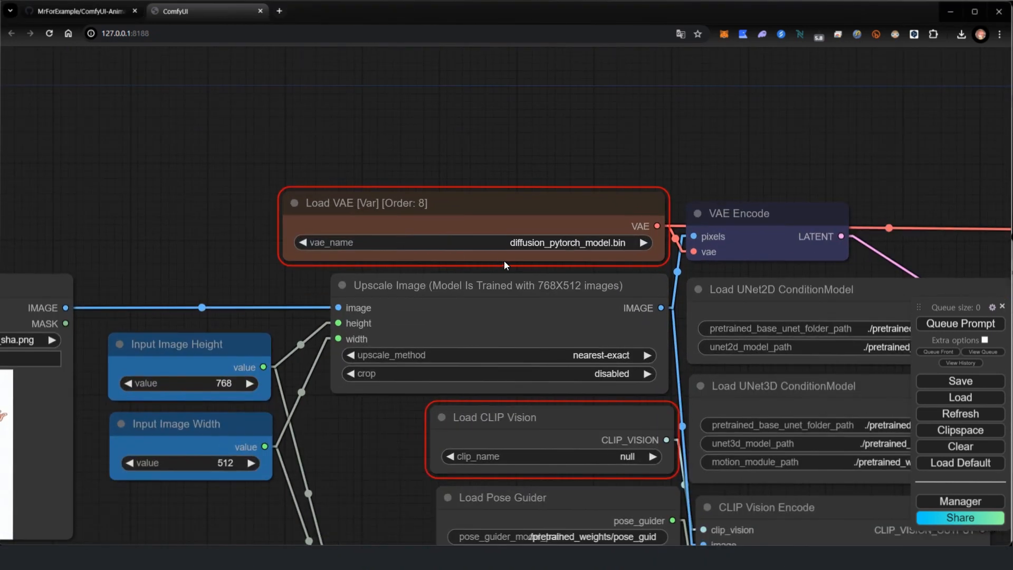
{"action": "left_click", "coordinate": [510, 247]}
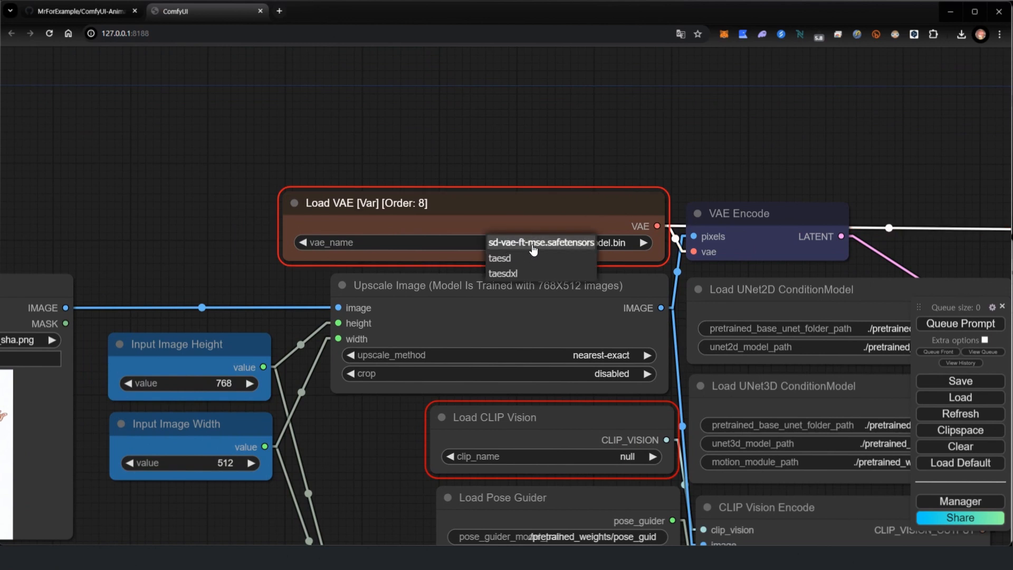
{"action": "left_click", "coordinate": [534, 244]}
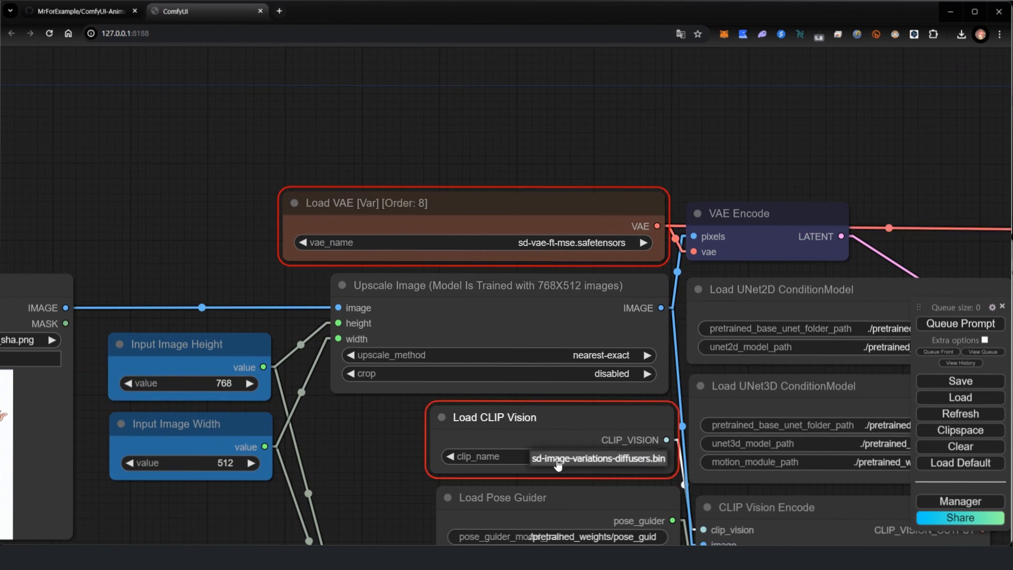
- Delete the OpenPose Pose node from the workflow
{"action": "scroll", "coordinate": [390, 413], "scroll_direction": "down", "scroll_amount": 5}
{"action": "left_click_drag", "start_coordinate": [383, 433], "coordinate": [631, 193]}
{"action": "mouse_move", "coordinate": [456, 441]}
{"action": "left_mouse_down"}
{"action": "mouse_move", "coordinate": [477, 416]}
{"action": "mouse_move", "coordinate": [457, 429]}
{"action": "left_mouse_up"}
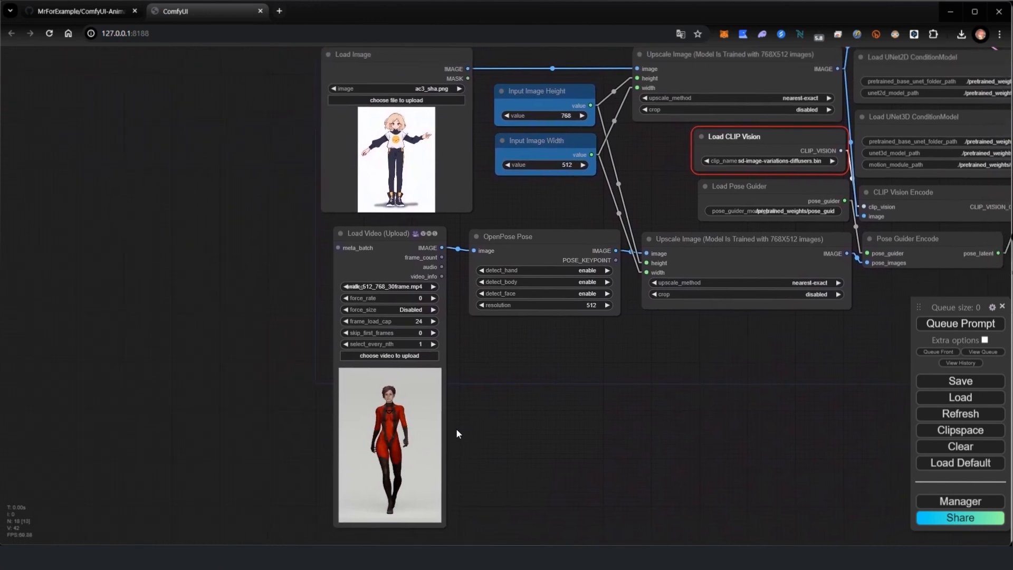
{"action": "left_click", "coordinate": [517, 239]}
{"action": "key", "text": "Delete"}
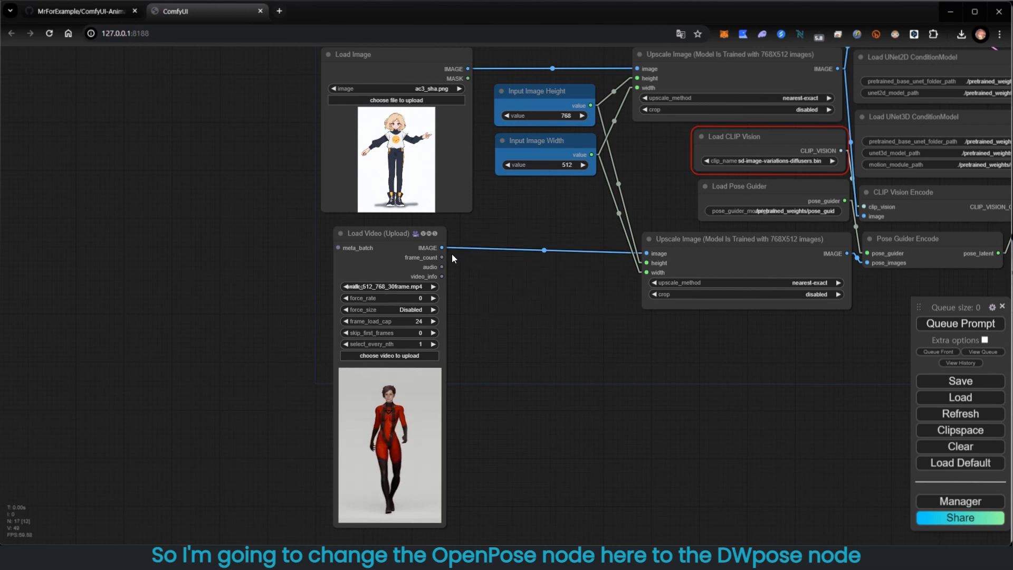
- Add a DWPose Estimator node and wire it between the Load Video output and the second Upscale Image input
{"action": "double_click", "coordinate": [510, 283]}
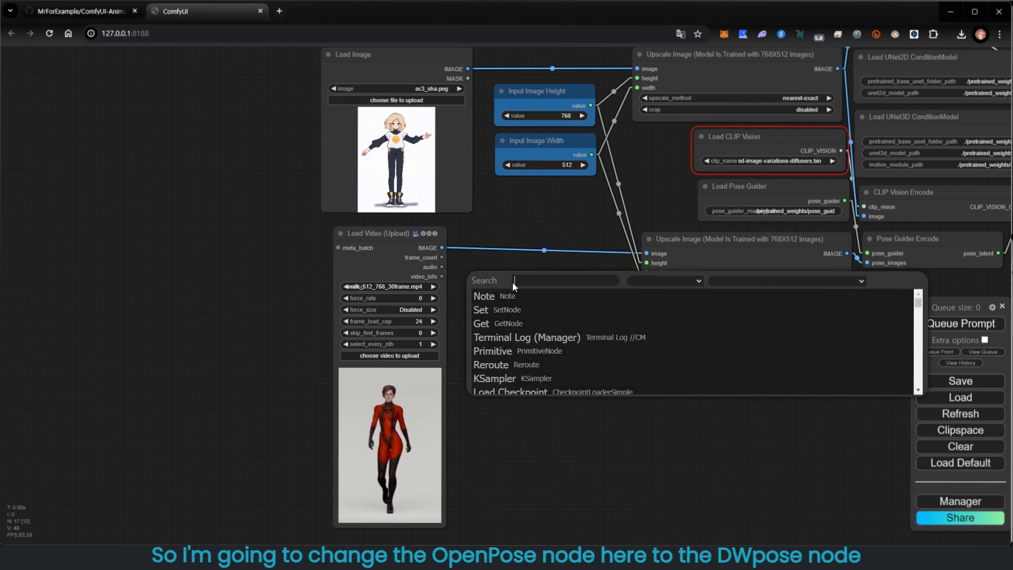
{"action": "type", "text": "dw"}
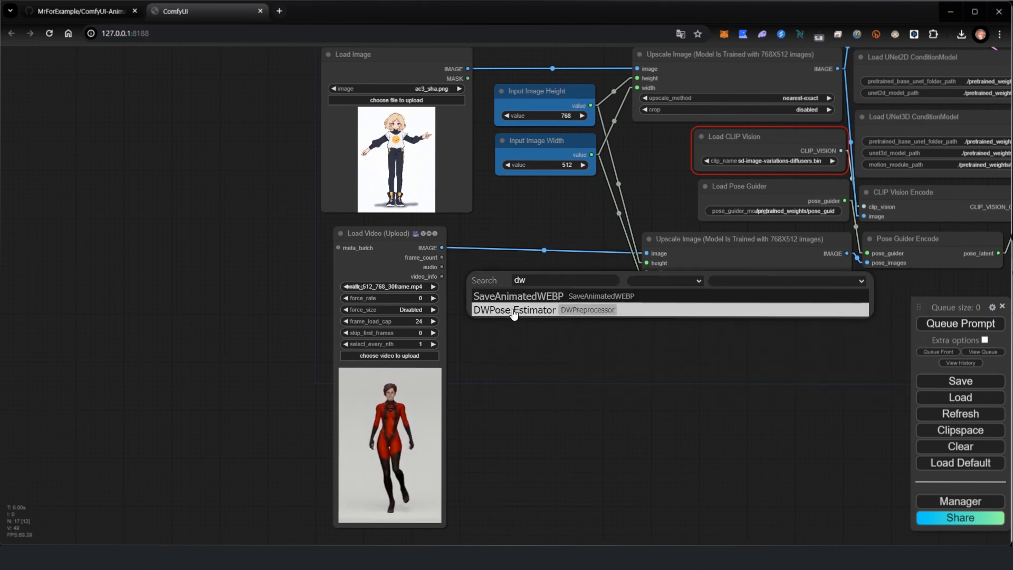
{"action": "left_click", "coordinate": [515, 310]}
{"action": "left_click_drag", "start_coordinate": [514, 270], "coordinate": [480, 277]}
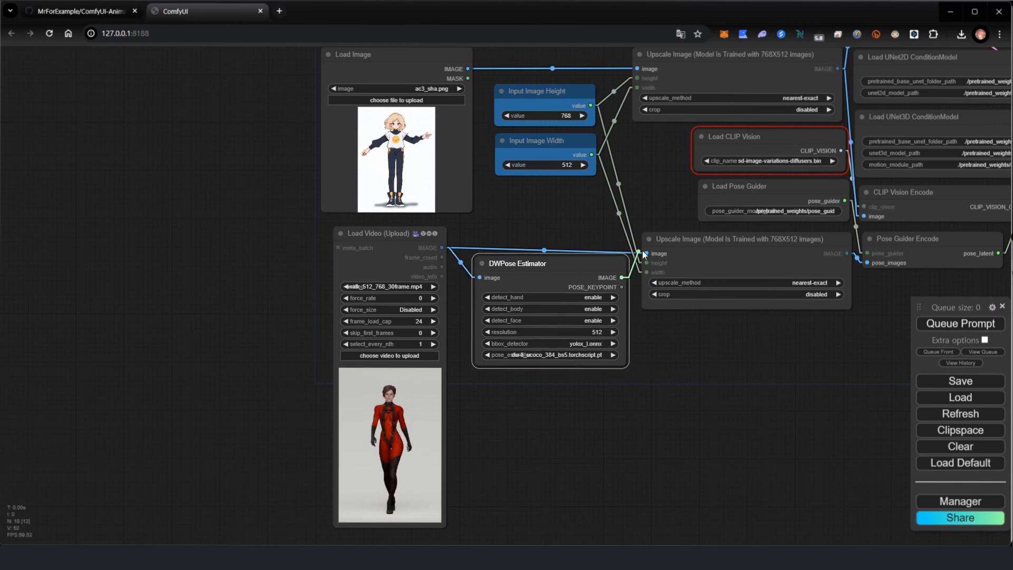
{"action": "left_click_drag", "start_coordinate": [646, 253], "coordinate": [646, 253]}
{"action": "left_click_drag", "start_coordinate": [570, 265], "coordinate": [562, 238]}
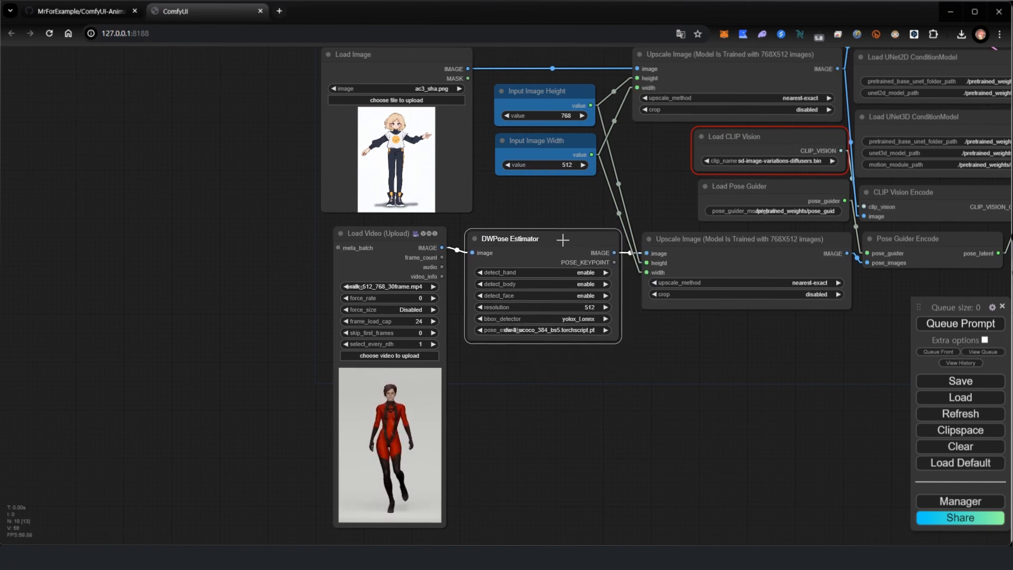
- Set the Load Video node's frame_load_cap to 30
{"action": "left_click", "coordinate": [422, 322]}
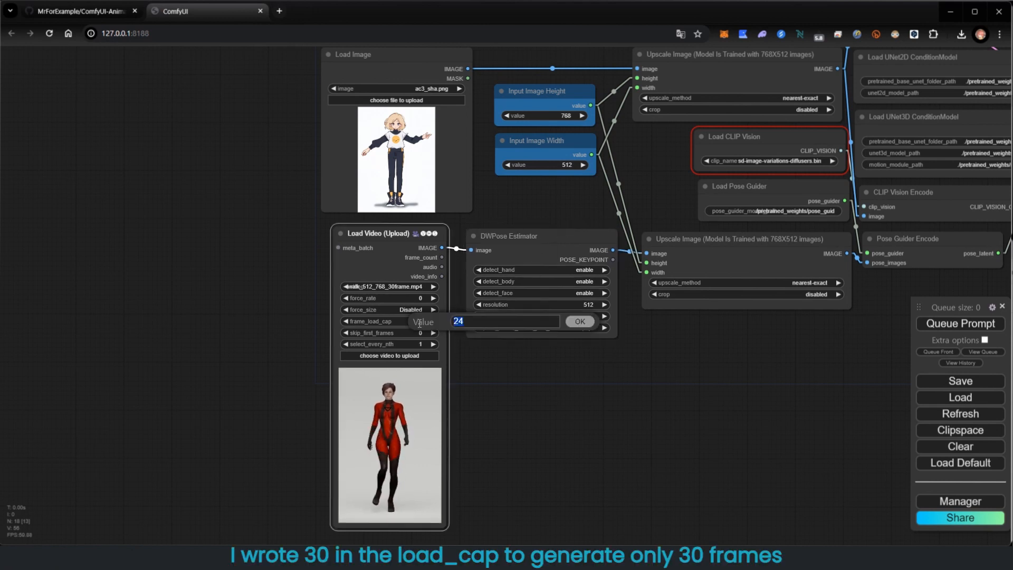
{"action": "scroll", "coordinate": [635, 367], "scroll_direction": "down", "scroll_amount": 3}
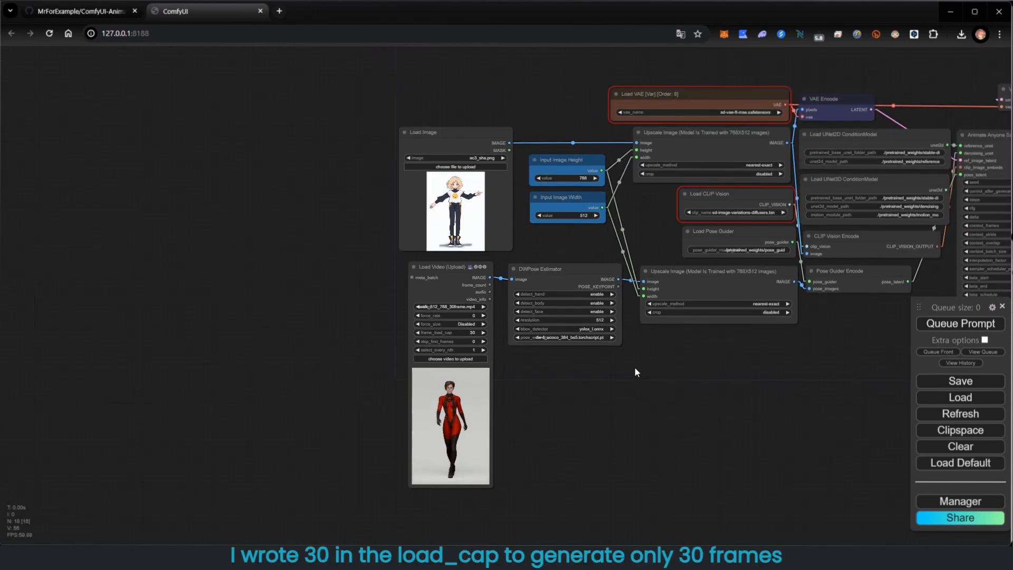
- Move the Video Combine node to the left side of the workflow beside the Load Image node
{"action": "left_click_drag", "start_coordinate": [787, 351], "coordinate": [546, 365]}
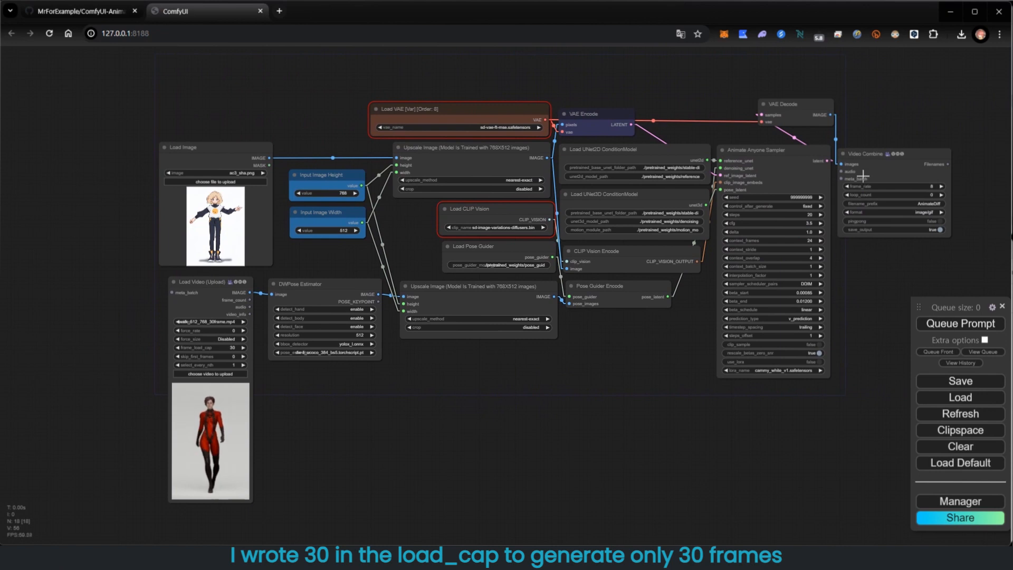
{"action": "left_click_drag", "start_coordinate": [865, 153], "coordinate": [60, 148]}
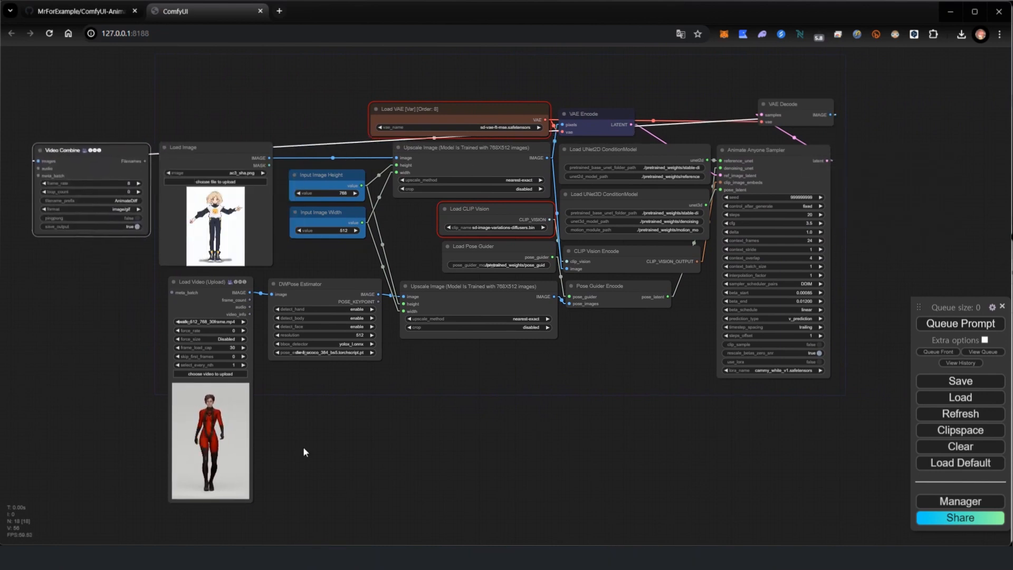
{"action": "left_click_drag", "start_coordinate": [187, 267], "coordinate": [569, 277]}
{"action": "left_click_drag", "start_coordinate": [530, 247], "coordinate": [599, 442]}
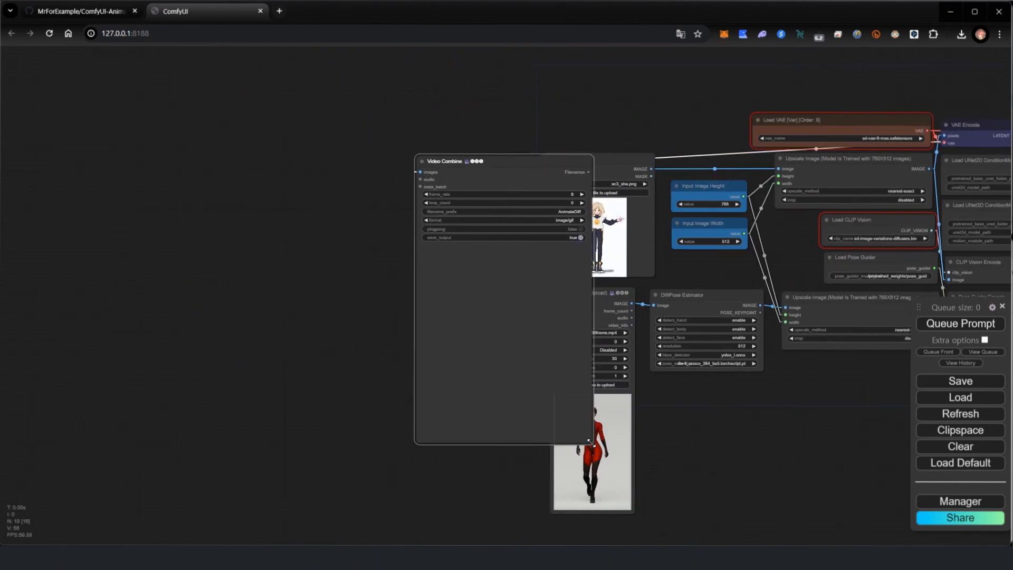
{"action": "left_click_drag", "start_coordinate": [517, 160], "coordinate": [454, 171]}
- Set the Video Combine frame_rate to 24 and its format to video/h264-mp4
{"action": "left_click", "coordinate": [498, 206]}
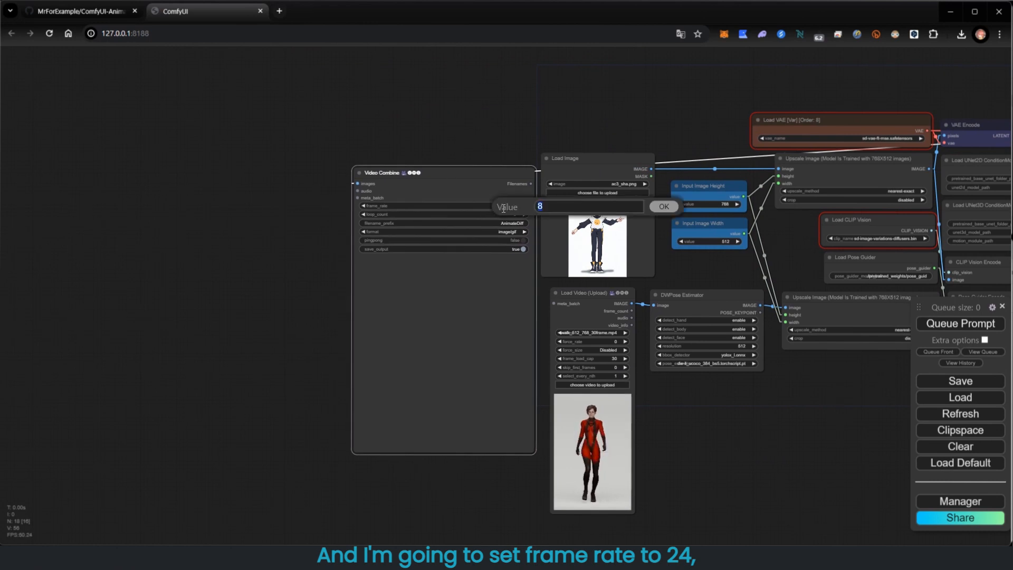
{"action": "key", "text": "Return"}
{"action": "left_click", "coordinate": [504, 233]}
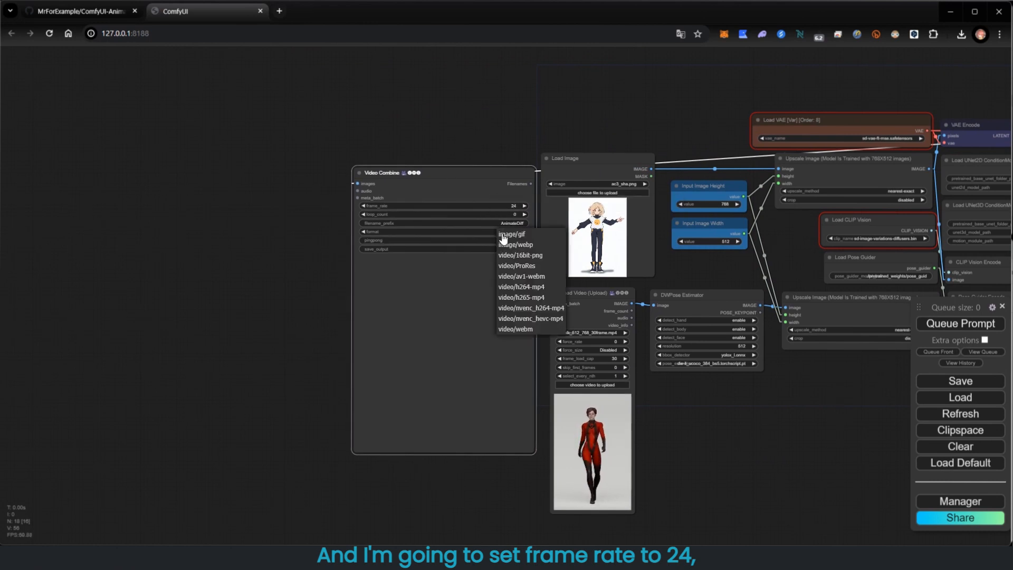
{"action": "left_click", "coordinate": [522, 287]}
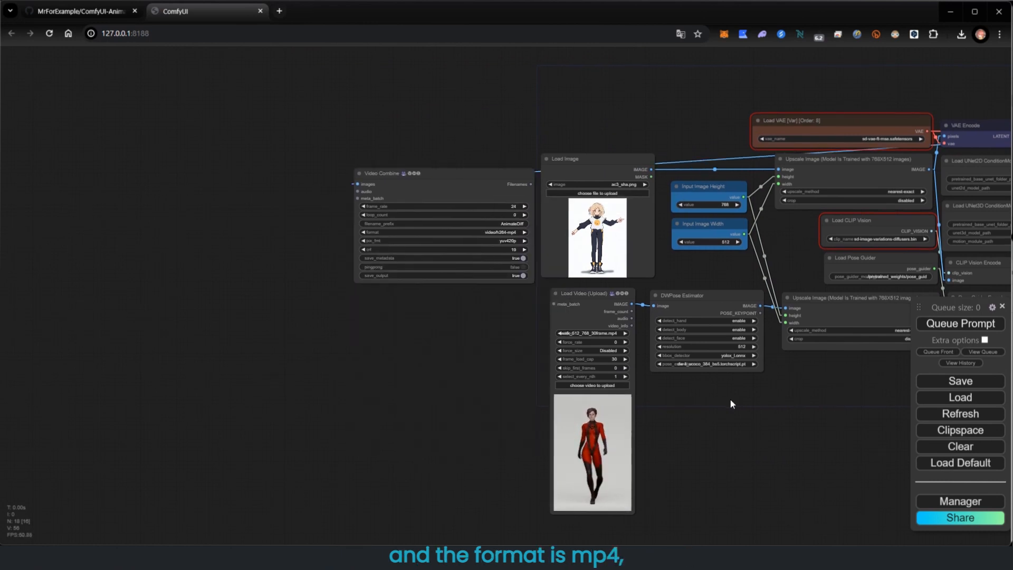
{"action": "left_click_drag", "start_coordinate": [824, 387], "coordinate": [535, 360]}
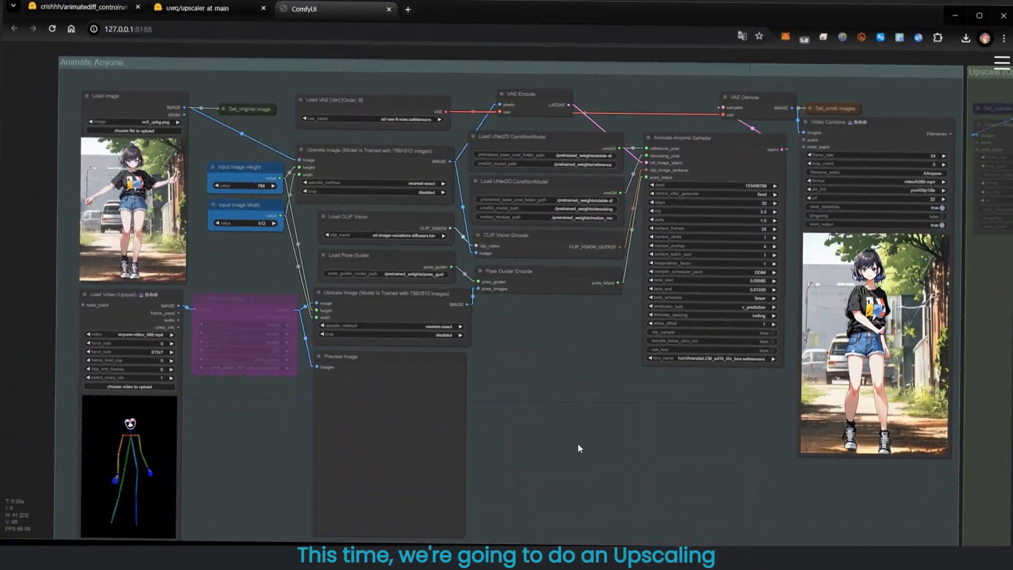
- Examine the Animate Anyone workflow with its bypassed DWPose Estimator and pose video input
{"action": "left_click_drag", "start_coordinate": [742, 467], "coordinate": [978, 491]}
{"action": "scroll", "coordinate": [378, 232], "scroll_direction": "up", "scroll_amount": 5}
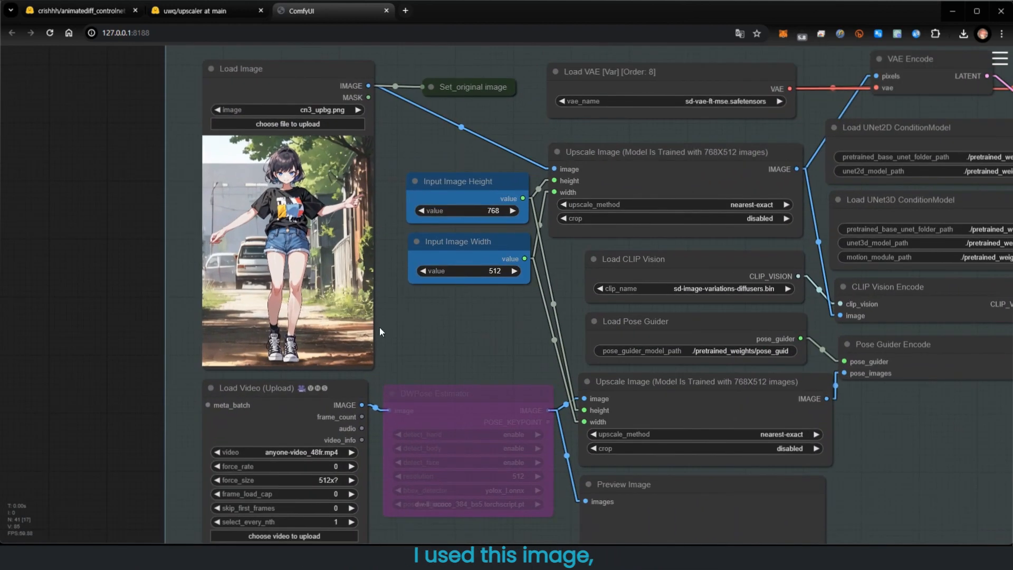
{"action": "left_click_drag", "start_coordinate": [426, 344], "coordinate": [483, 65]}
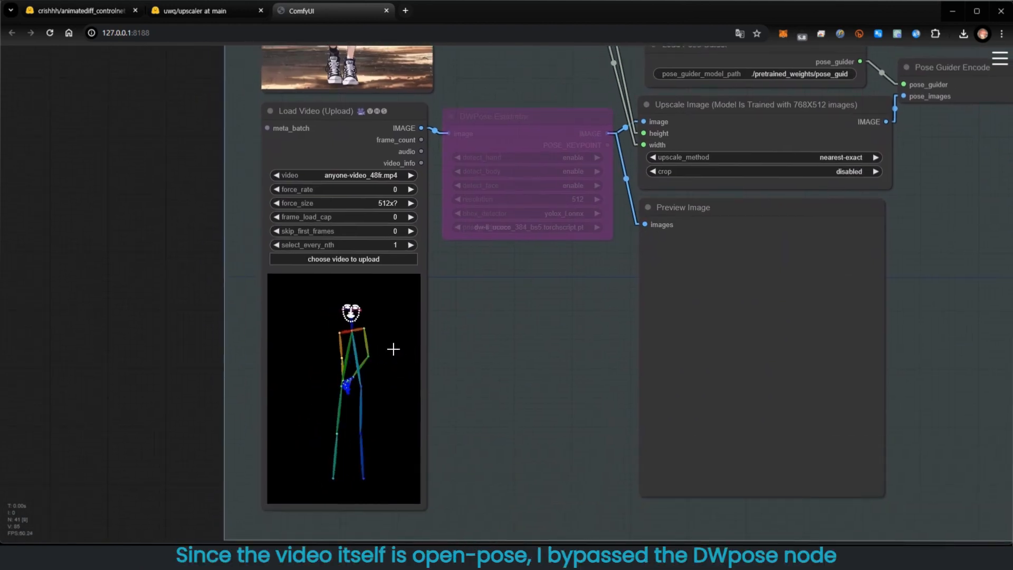
{"action": "left_click_drag", "start_coordinate": [508, 118], "coordinate": [506, 114]}
{"action": "left_click_drag", "start_coordinate": [929, 229], "coordinate": [574, 485]}
{"action": "scroll", "coordinate": [667, 446], "scroll_direction": "down", "scroll_amount": 2}
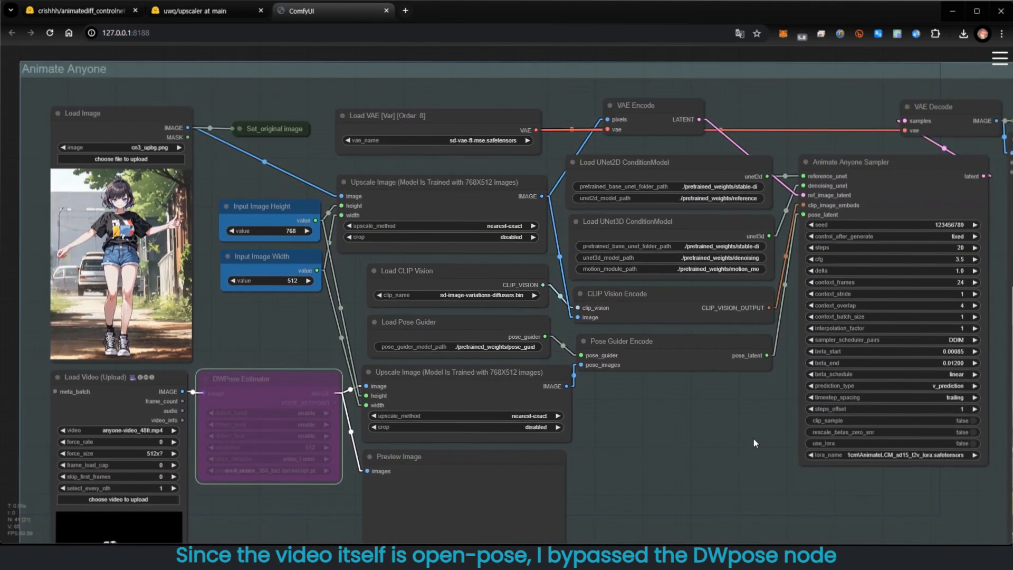
- Set the nodes in the Upscale (Option) group to Always
{"action": "left_click_drag", "start_coordinate": [753, 438], "coordinate": [336, 439]}
{"action": "left_click_drag", "start_coordinate": [886, 444], "coordinate": [758, 362]}
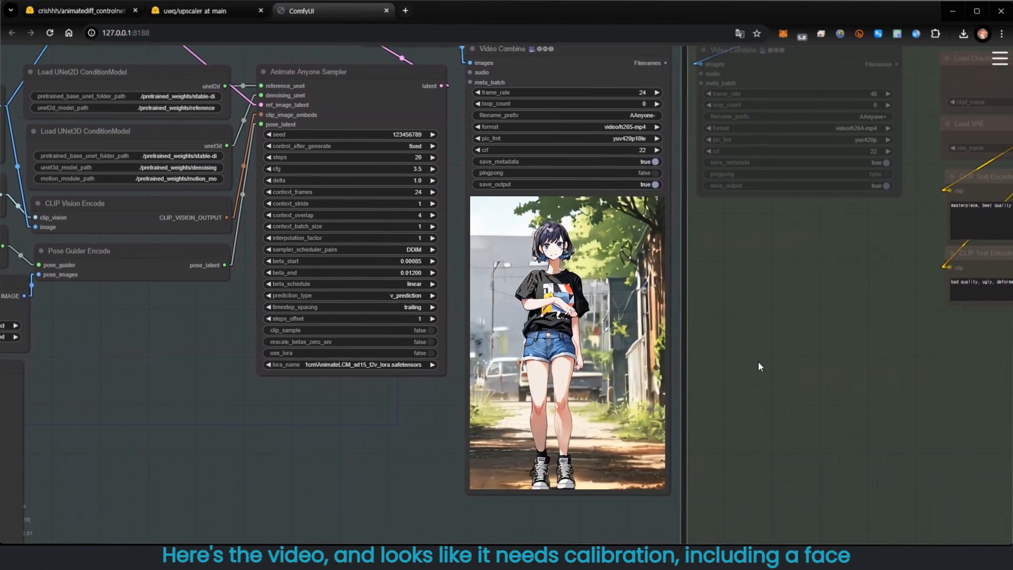
{"action": "scroll", "coordinate": [733, 401], "scroll_direction": "up", "scroll_amount": 3}
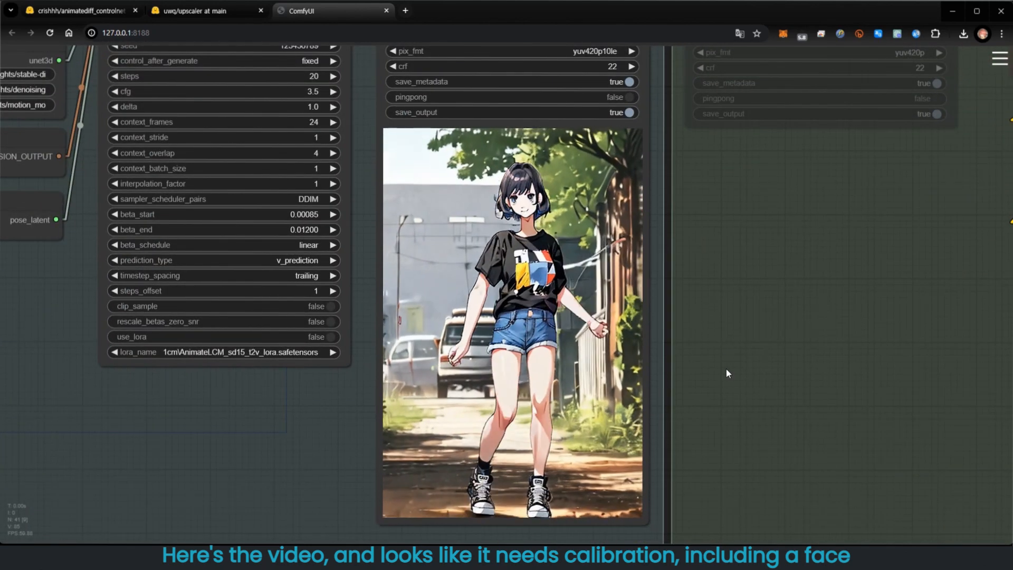
{"action": "scroll", "coordinate": [865, 277], "scroll_direction": "down", "scroll_amount": 2}
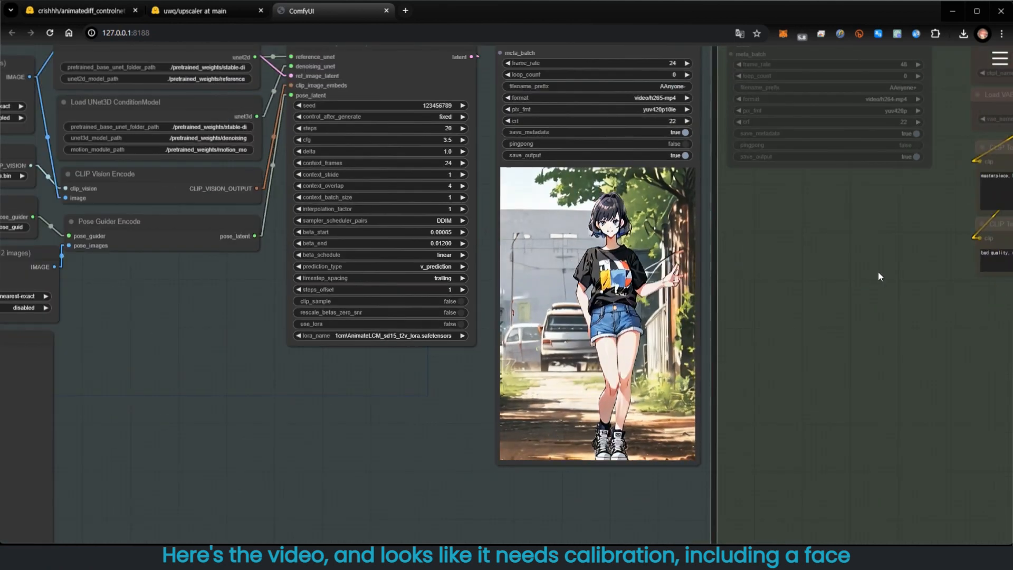
{"action": "left_click_drag", "start_coordinate": [878, 271], "coordinate": [351, 450]}
{"action": "right_click", "coordinate": [455, 127]}
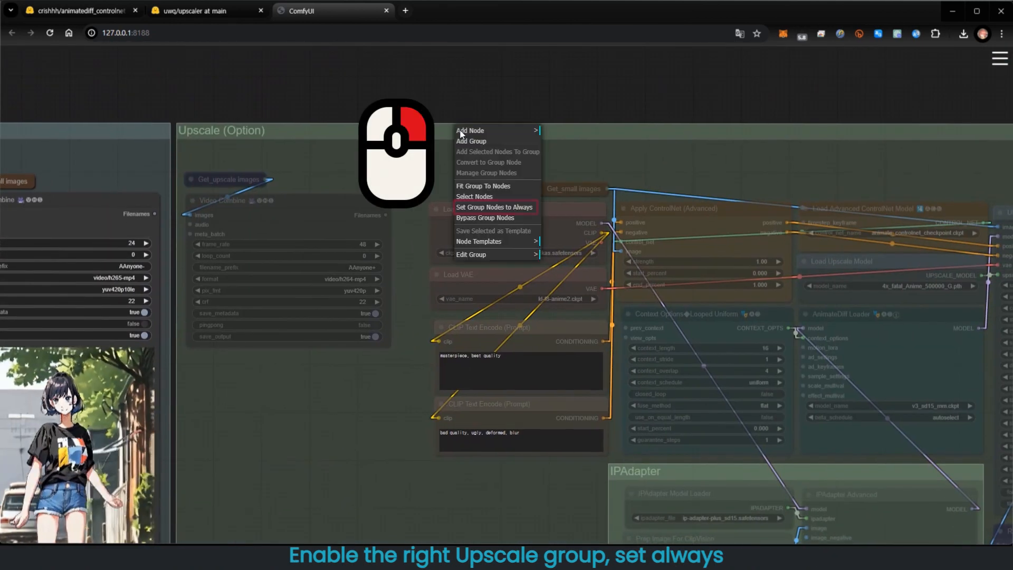
{"action": "left_click", "coordinate": [515, 207]}
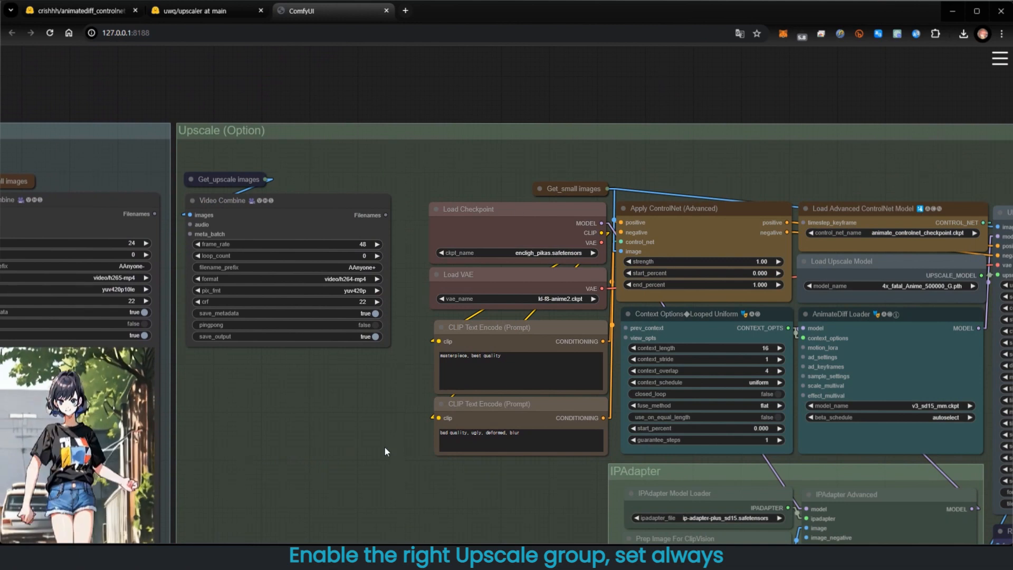
- Bypass all nodes in the IPAdapter group
{"action": "left_click_drag", "start_coordinate": [397, 460], "coordinate": [111, 351]}
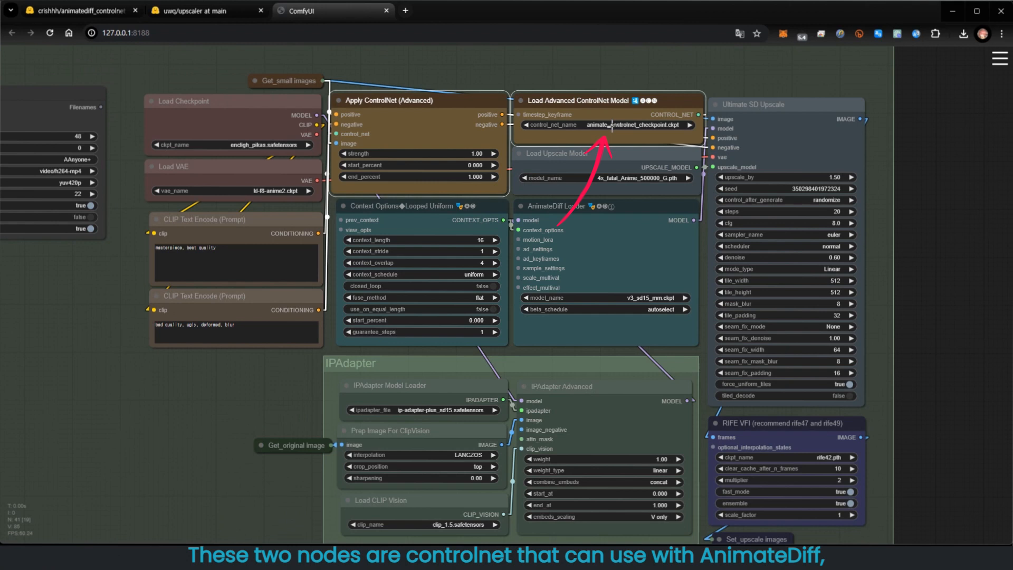
{"action": "left_click", "coordinate": [84, 11]}
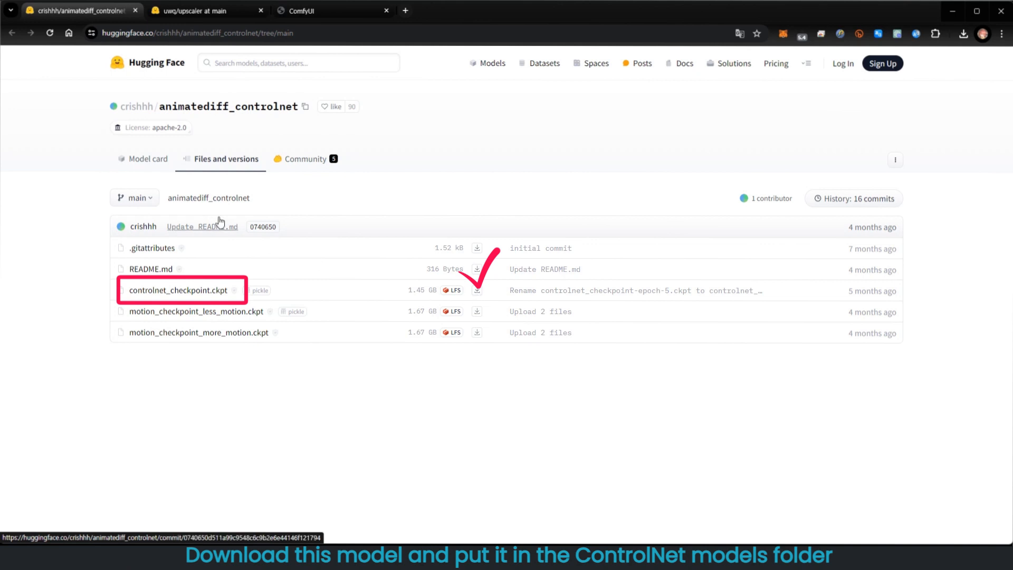
{"action": "left_click", "coordinate": [321, 11]}
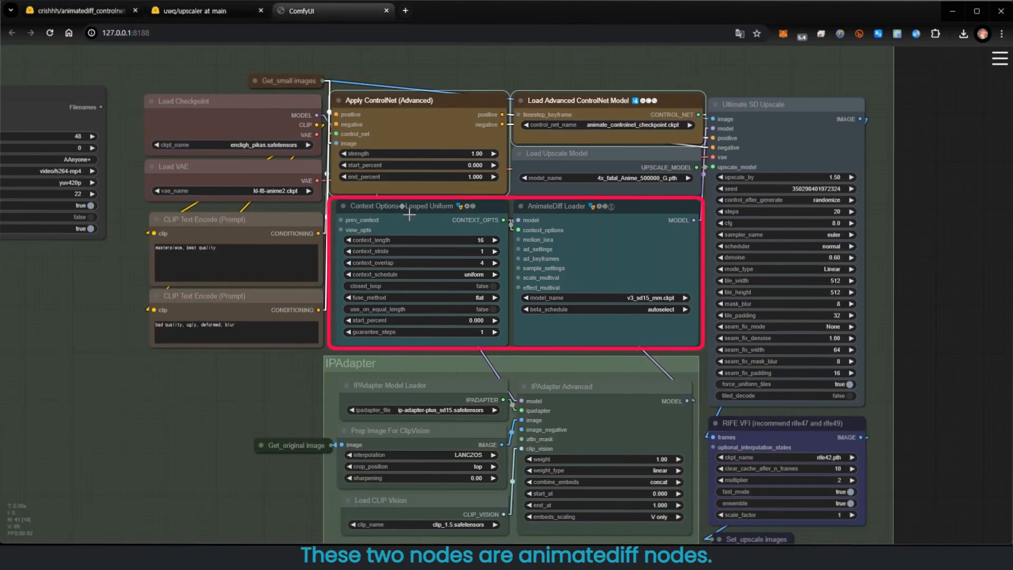
{"action": "left_click", "coordinate": [410, 214]}
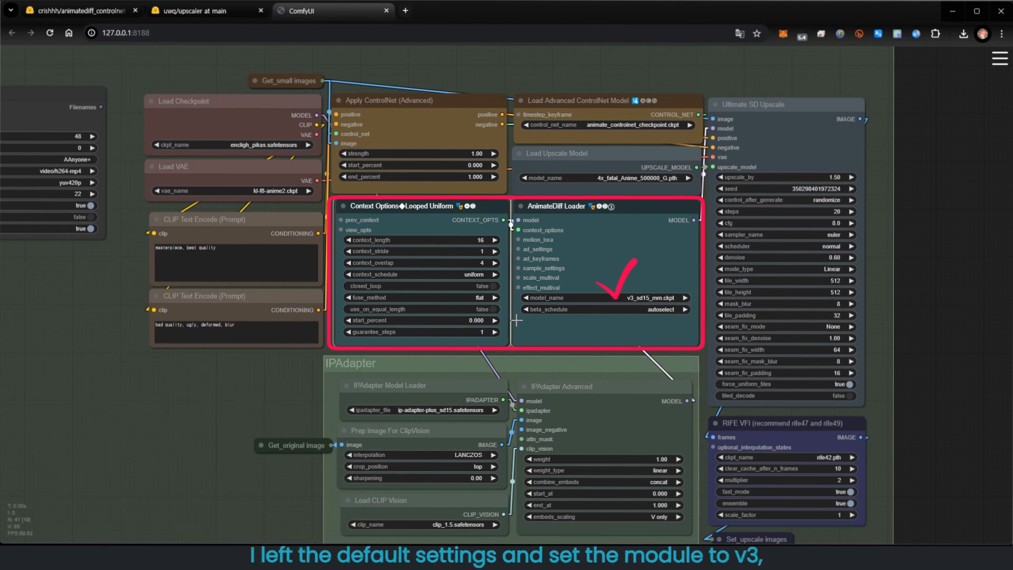
{"action": "right_click", "coordinate": [418, 363]}
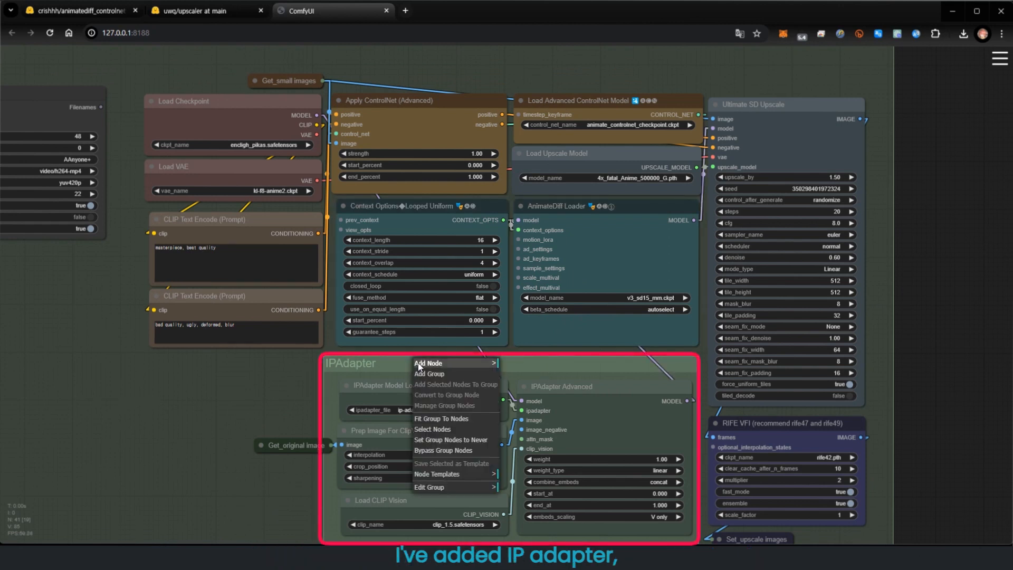
{"action": "left_click", "coordinate": [432, 450]}
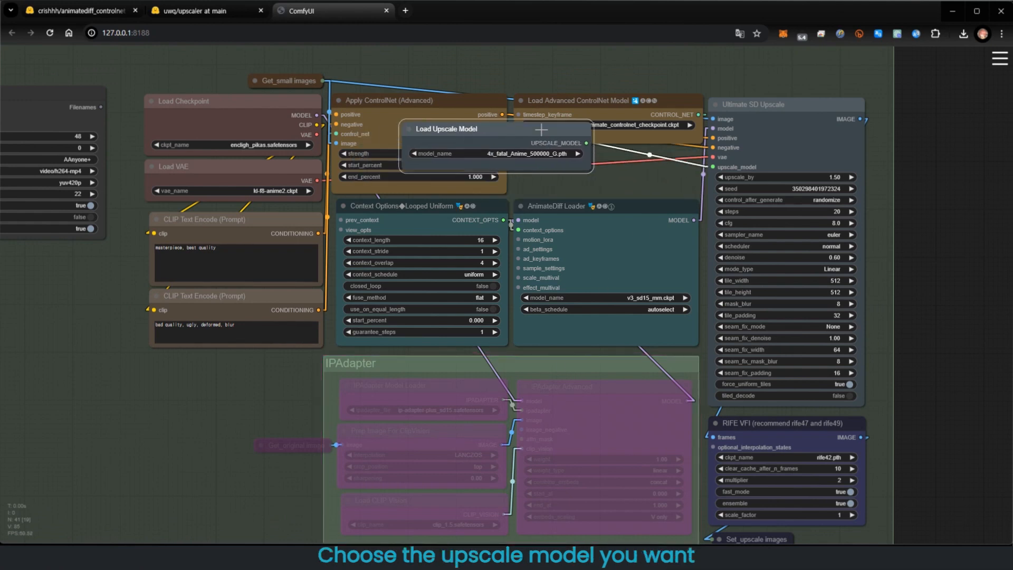
- Compare the upscale models on the Hugging Face upscaler page with the Load Upscale Model node's options
{"action": "left_click_drag", "start_coordinate": [635, 157], "coordinate": [640, 156]}
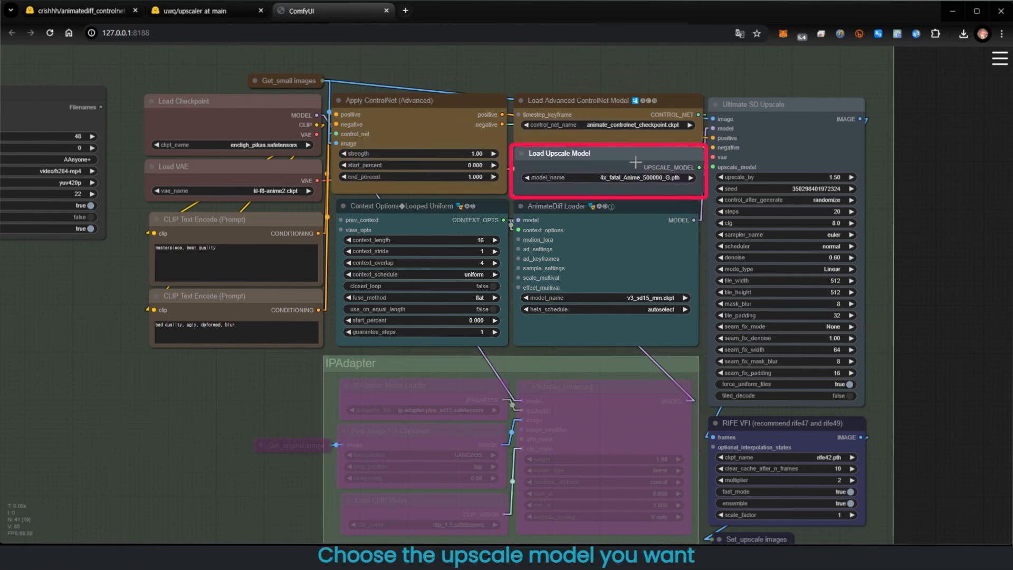
{"action": "left_click", "coordinate": [181, 12]}
{"action": "scroll", "coordinate": [86, 358], "scroll_direction": "down", "scroll_amount": 5}
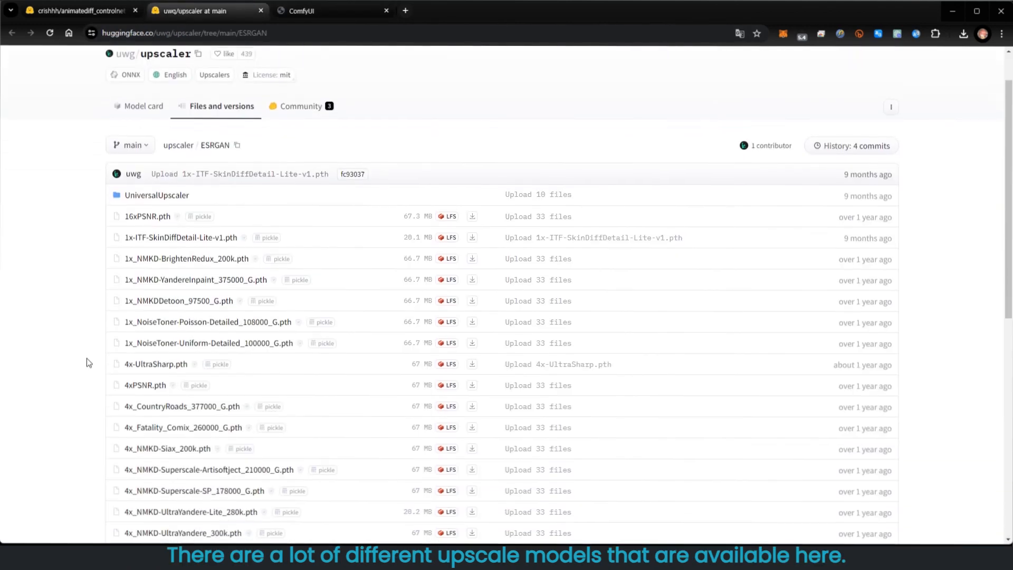
{"action": "scroll", "coordinate": [84, 356], "scroll_direction": "up", "scroll_amount": 5}
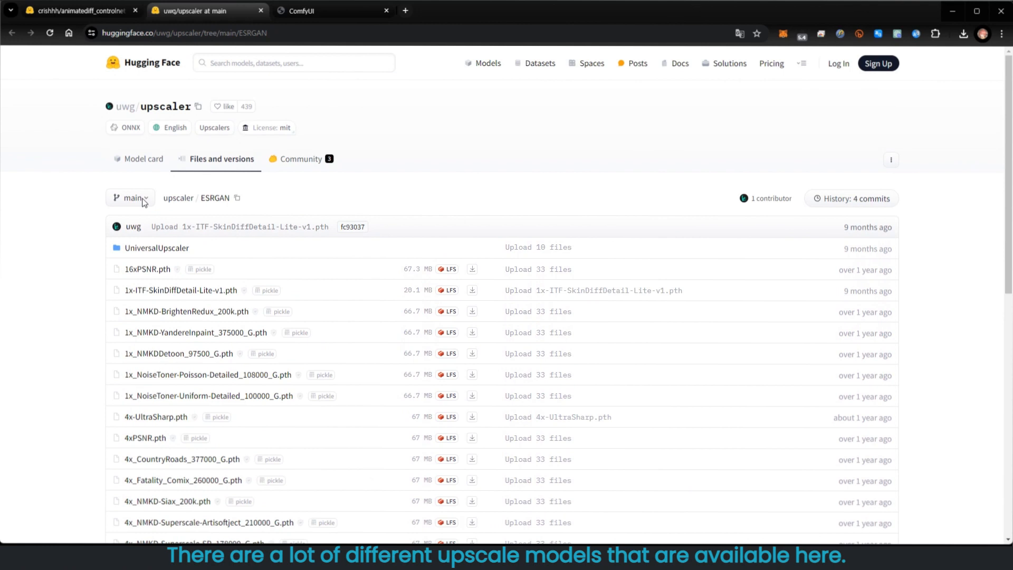
{"action": "left_click", "coordinate": [321, 11]}
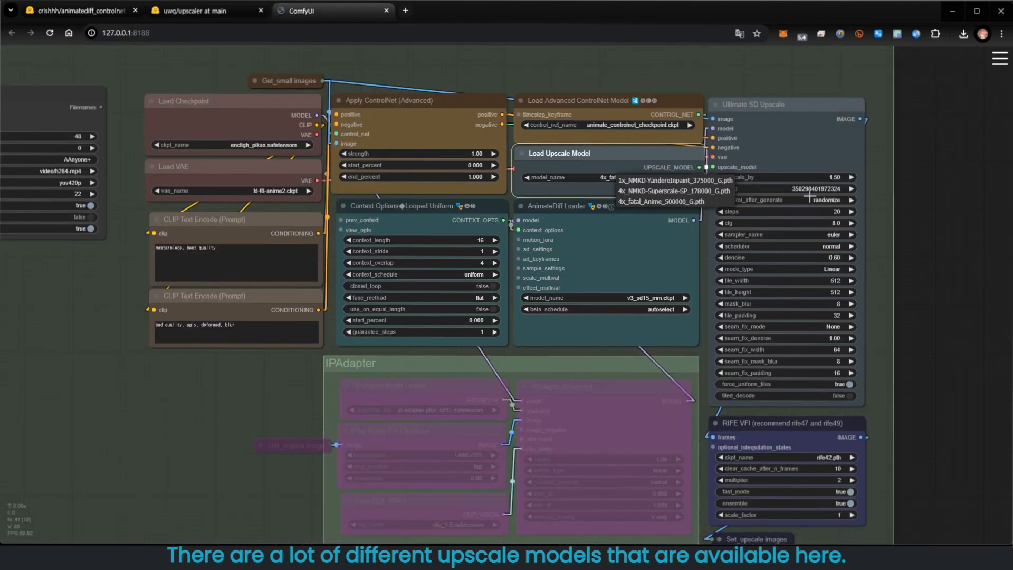
{"action": "left_click", "coordinate": [811, 130]}
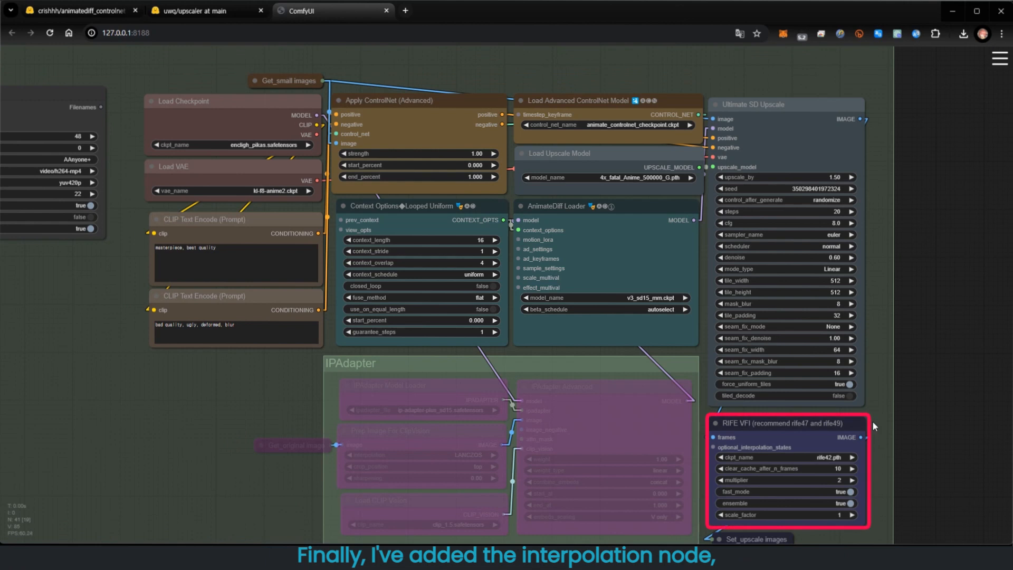
- Queue the prompt to generate the upscaled, RIFE-interpolated animation
{"action": "left_click_drag", "start_coordinate": [874, 410], "coordinate": [879, 325]}
{"action": "scroll", "coordinate": [879, 325], "scroll_direction": "up", "scroll_amount": 1}
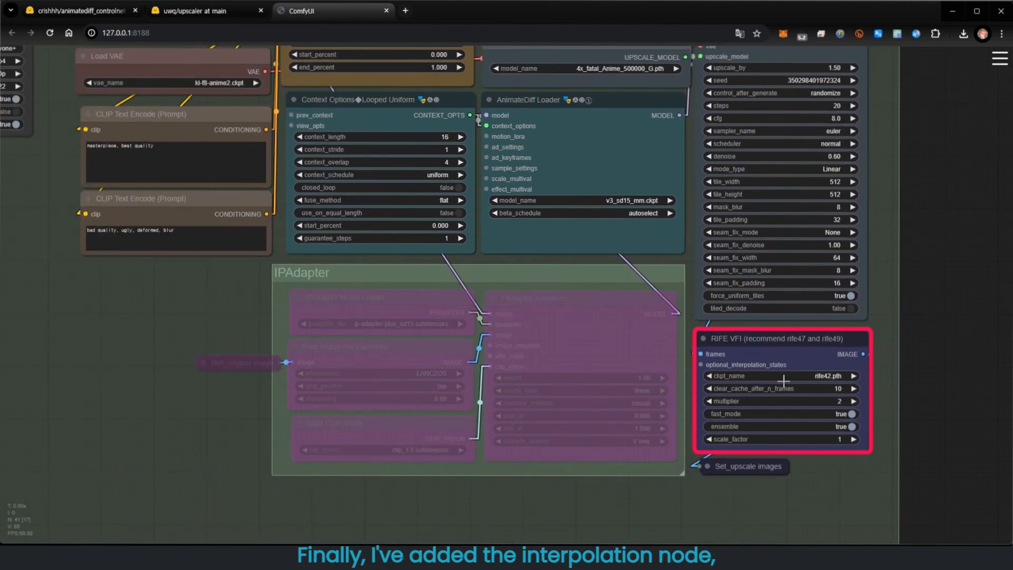
{"action": "scroll", "coordinate": [785, 382], "scroll_direction": "up", "scroll_amount": 1}
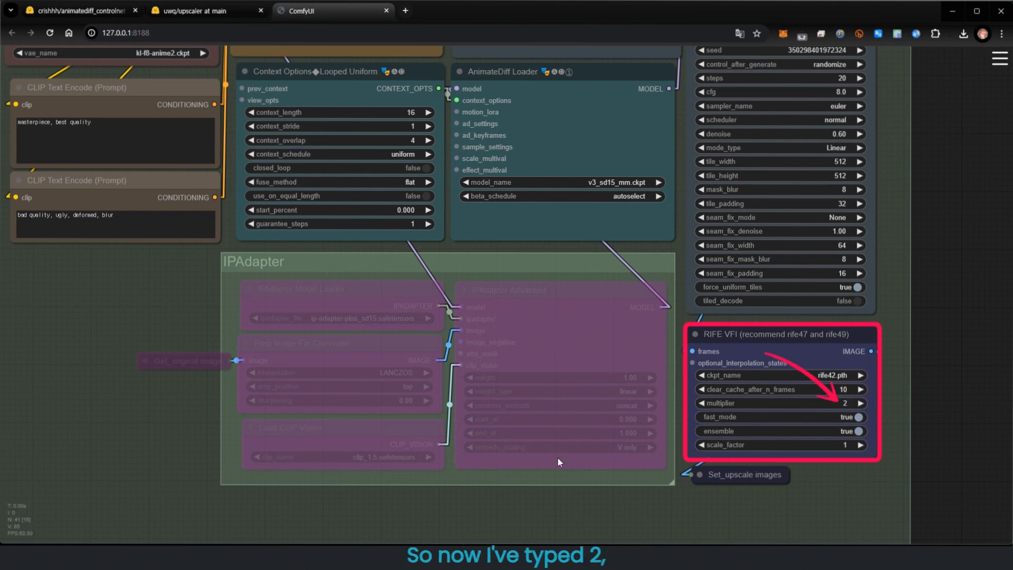
{"action": "left_click_drag", "start_coordinate": [59, 293], "coordinate": [771, 405]}
{"action": "scroll", "coordinate": [622, 394], "scroll_direction": "down", "scroll_amount": 1}
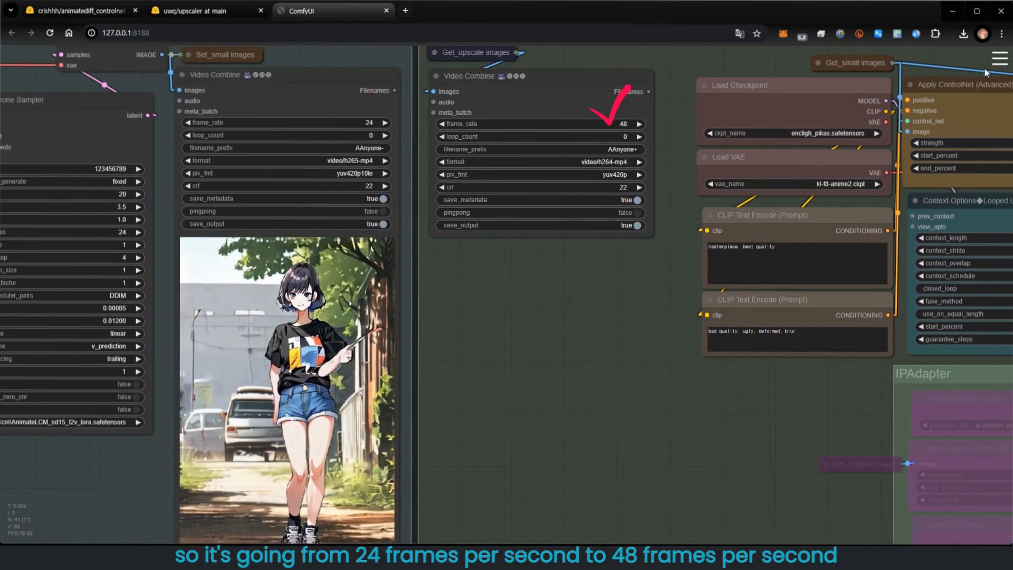
{"action": "left_click", "coordinate": [999, 59]}
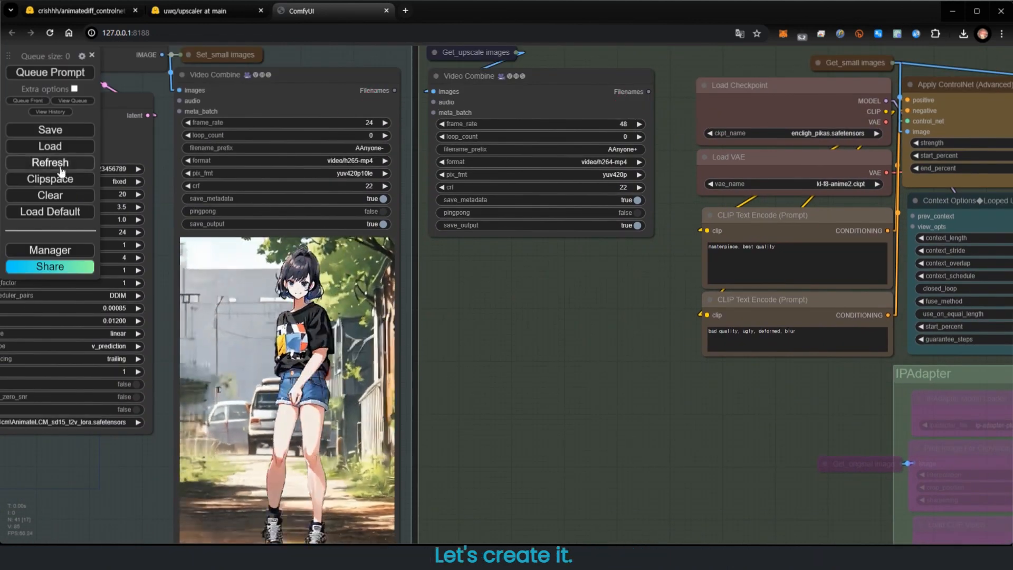
{"action": "left_click", "coordinate": [47, 76]}
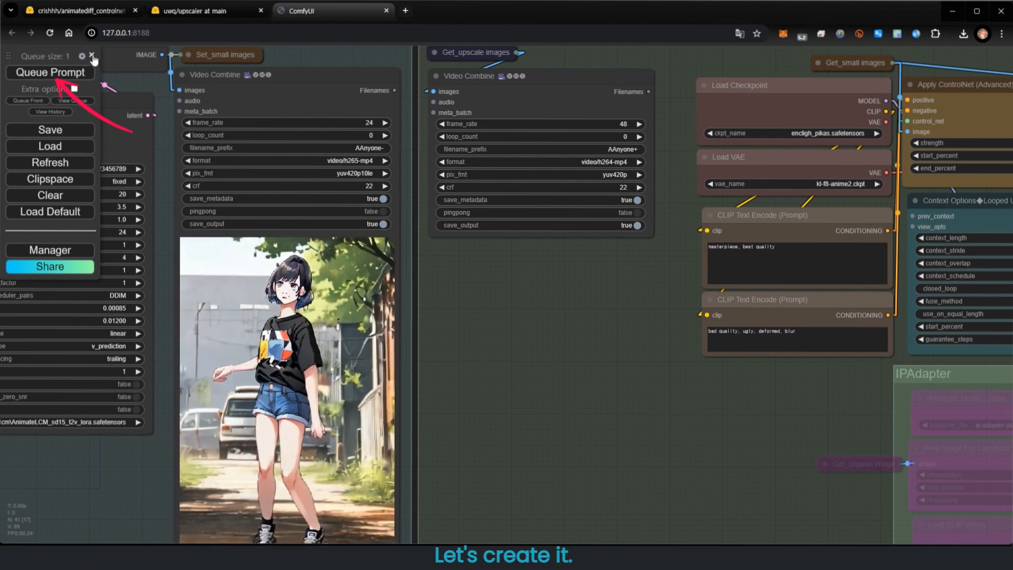
{"action": "left_click", "coordinate": [91, 56]}
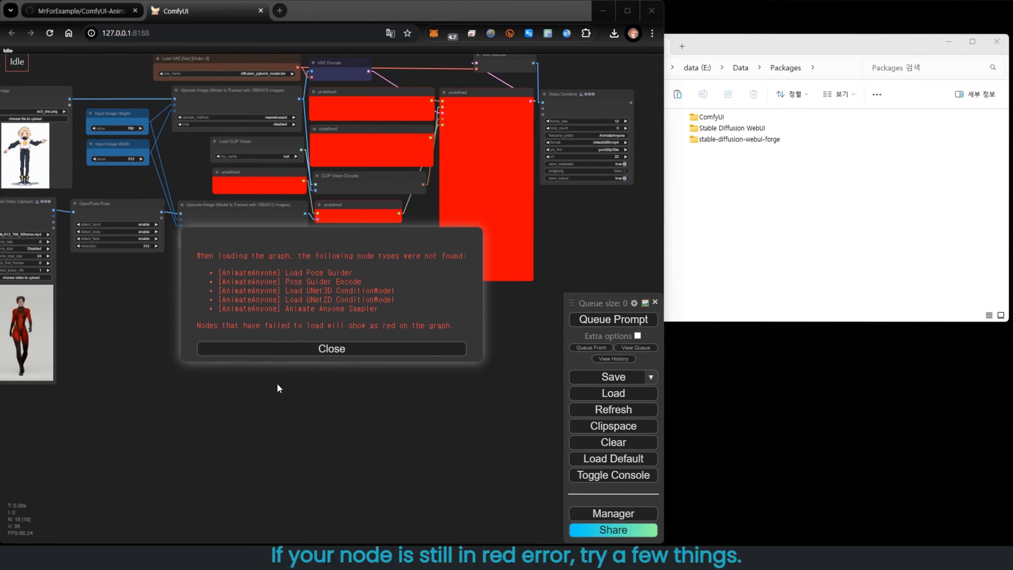
- Try updating ComfyUI-AnimateAnyone-Evolved from the Manager's custom node list and dismiss the missing-node error
{"action": "left_click", "coordinate": [325, 352]}
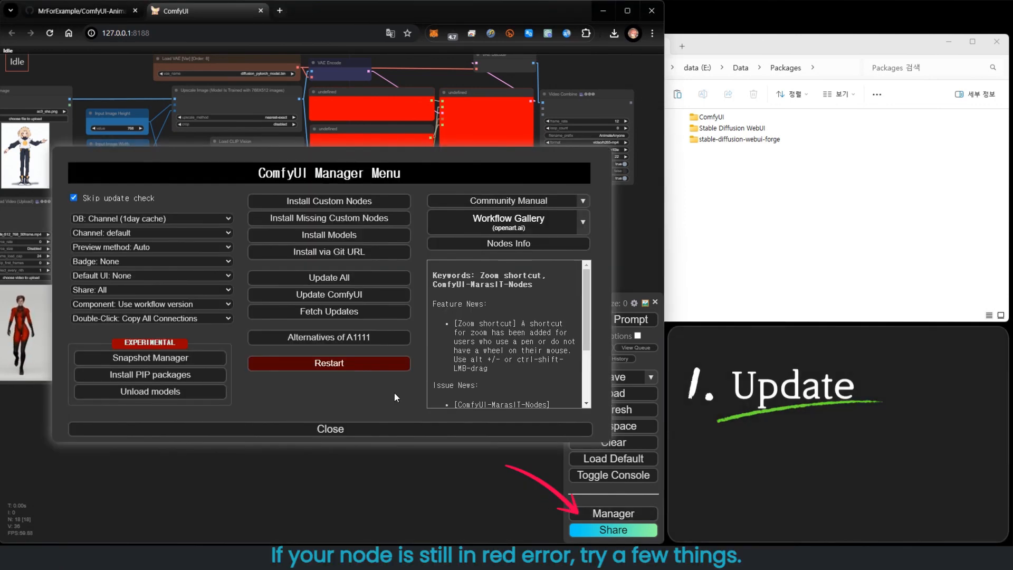
{"action": "left_click", "coordinate": [309, 222]}
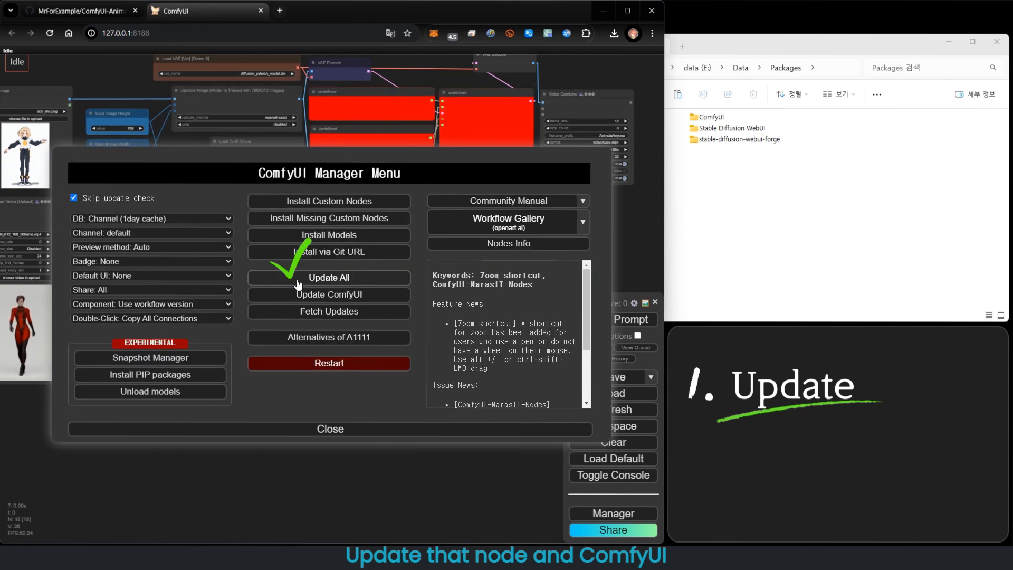
{"action": "left_click", "coordinate": [297, 279]}
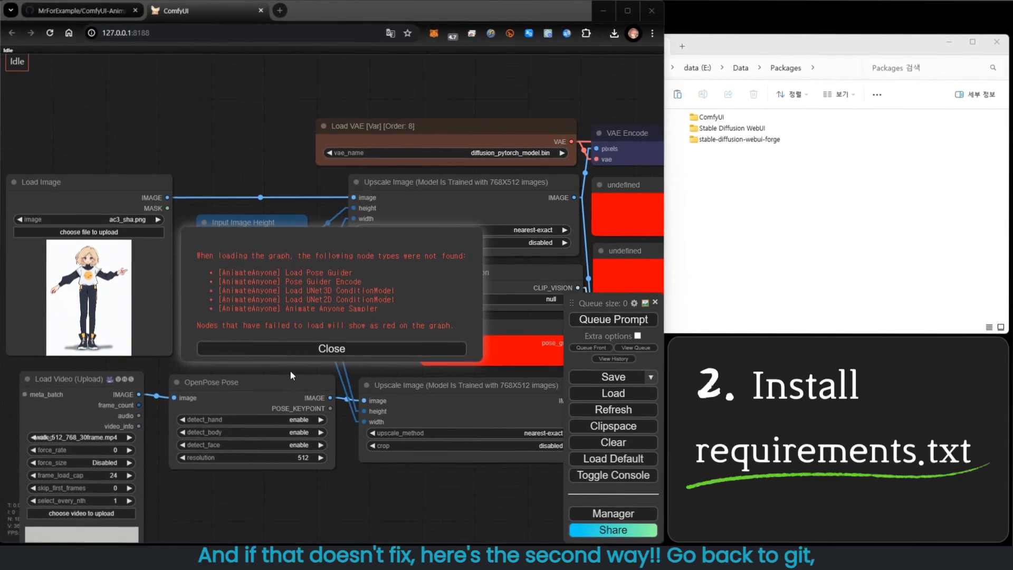
{"action": "left_click", "coordinate": [312, 357]}
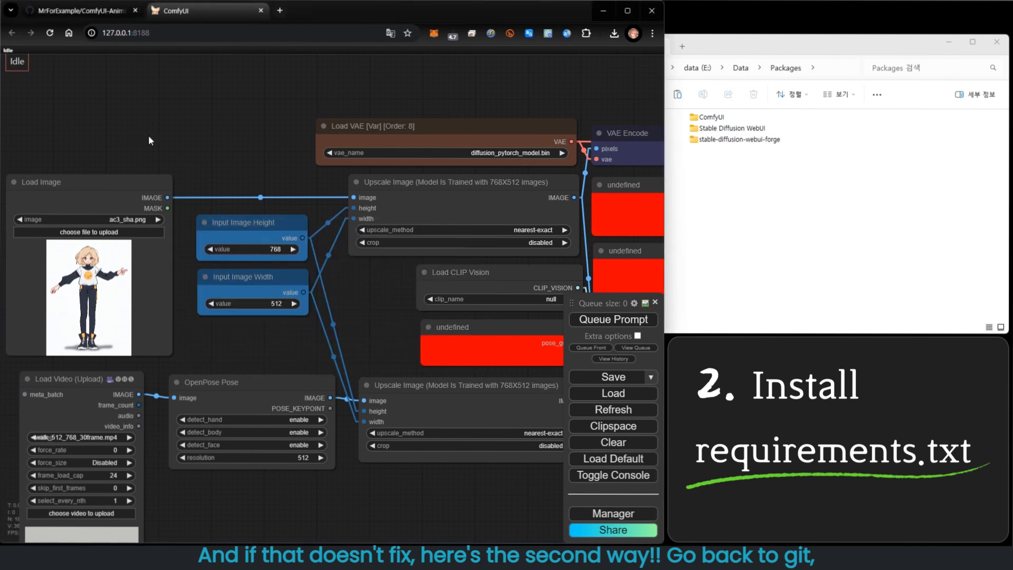
- Copy the pip install -r requirements.txt command from the repository's install instructions
{"action": "left_click", "coordinate": [80, 10]}
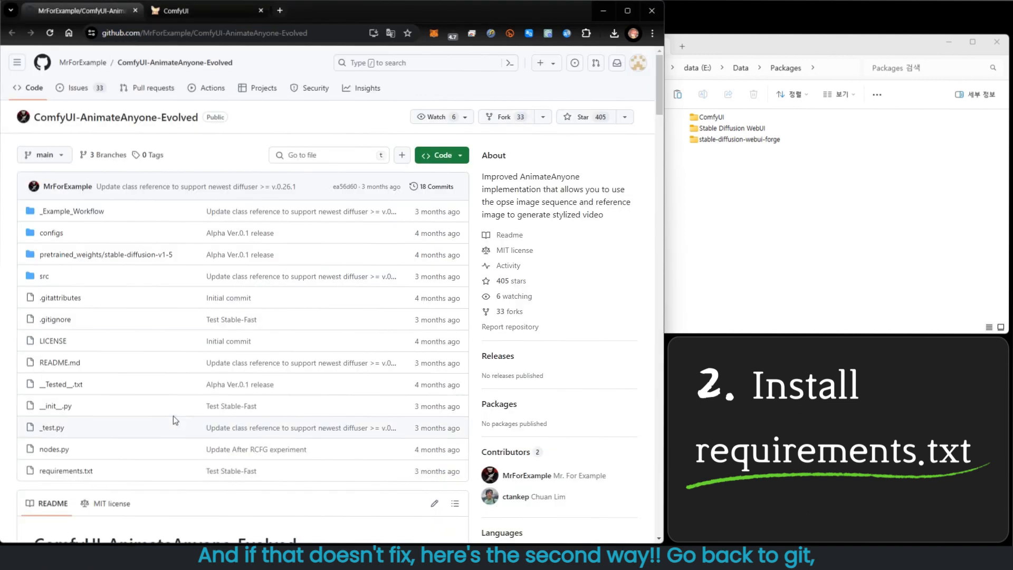
{"action": "scroll", "coordinate": [152, 416], "scroll_direction": "down", "scroll_amount": 20}
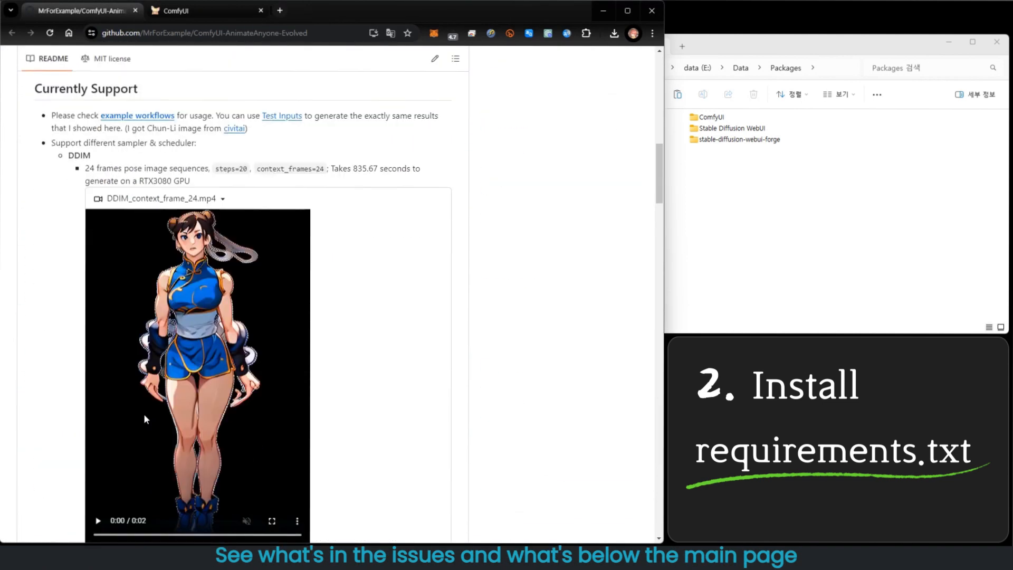
{"action": "scroll", "coordinate": [151, 416], "scroll_direction": "down", "scroll_amount": 15}
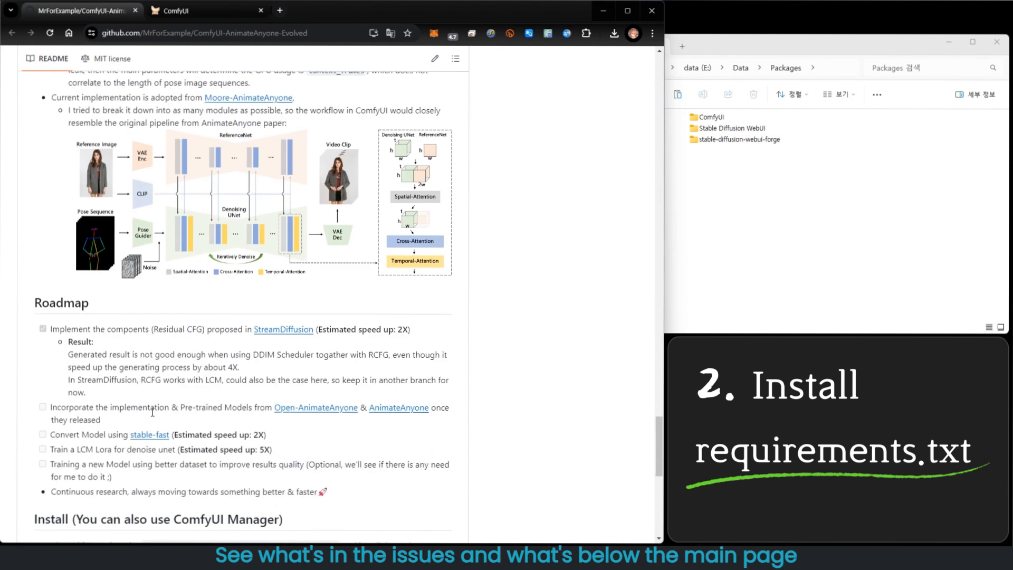
{"action": "left_click_drag", "start_coordinate": [59, 249], "coordinate": [182, 250]}
{"action": "key", "text": "ctrl+c"}
- Open the ComfyUI-AnimateAnyone-Evolved folder inside ComfyUI's custom_nodes folder in File Explorer
{"action": "left_click", "coordinate": [765, 191]}
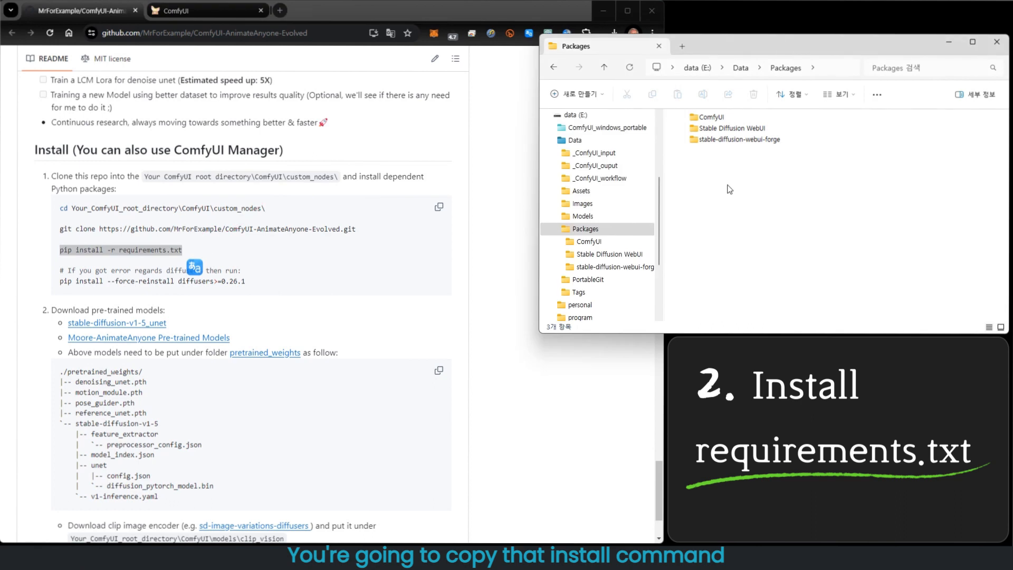
{"action": "double_click", "coordinate": [711, 118]}
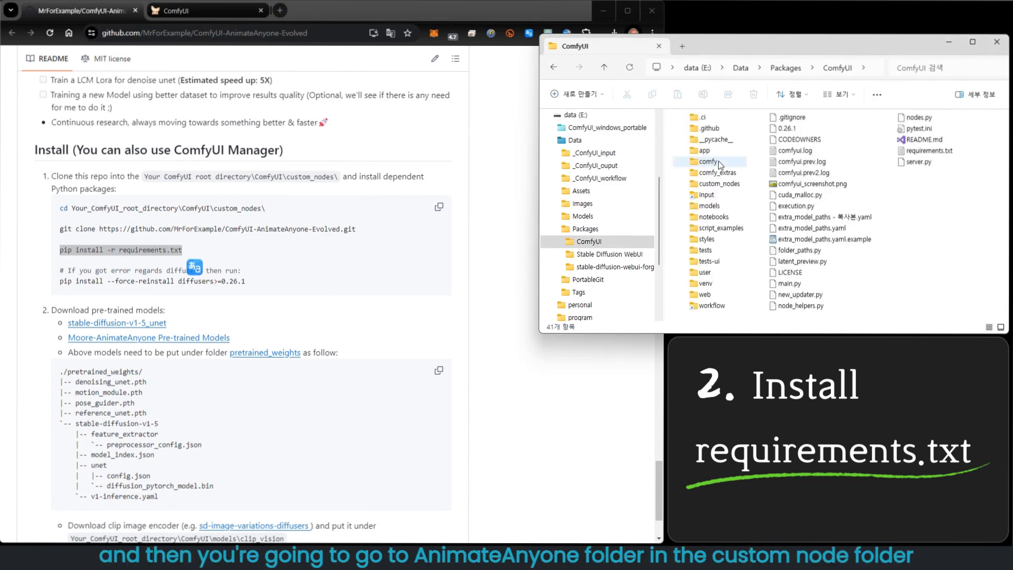
{"action": "double_click", "coordinate": [719, 184]}
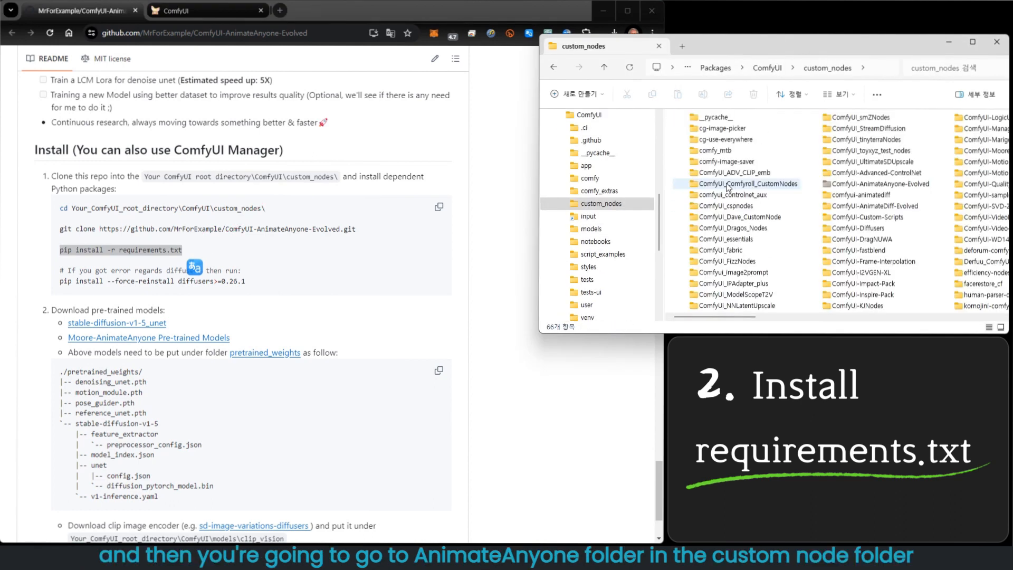
{"action": "double_click", "coordinate": [892, 184]}
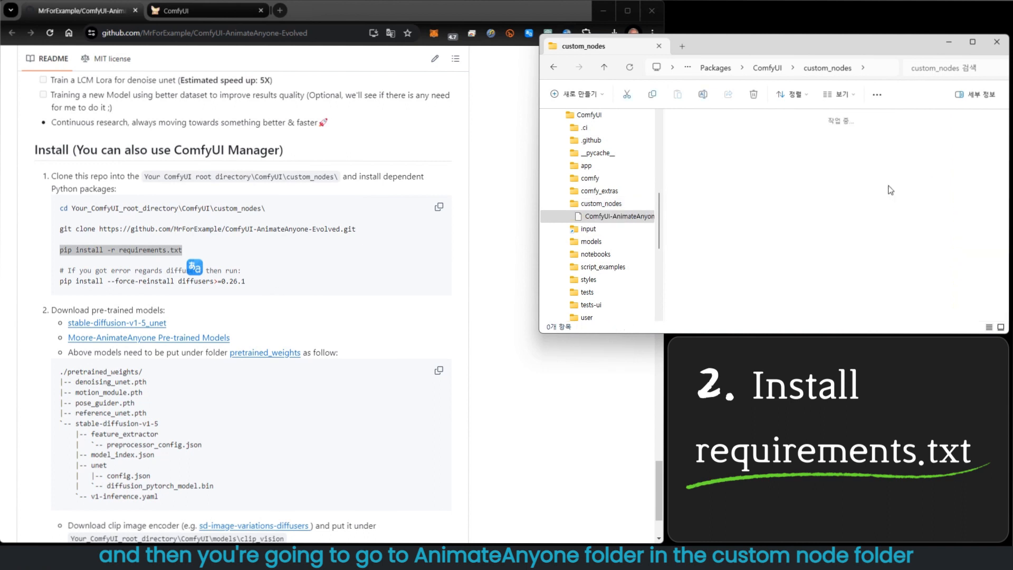
- Open a command prompt in this folder by entering cmd as the folder path
{"action": "left_click", "coordinate": [842, 67]}
{"action": "key", "text": "BackSpace"}
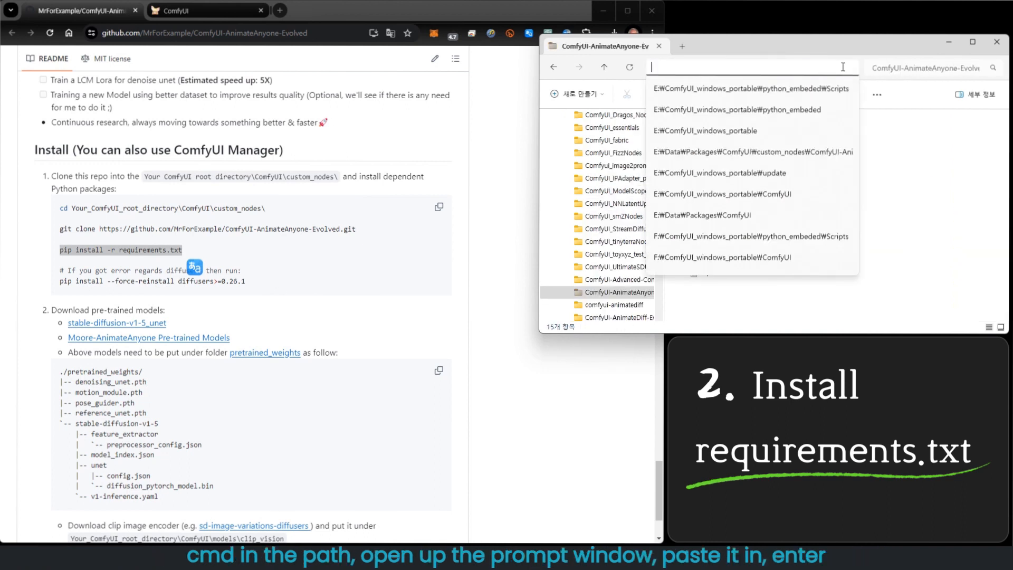
{"action": "type", "text": "cmd"}
{"action": "key", "text": "Return"}
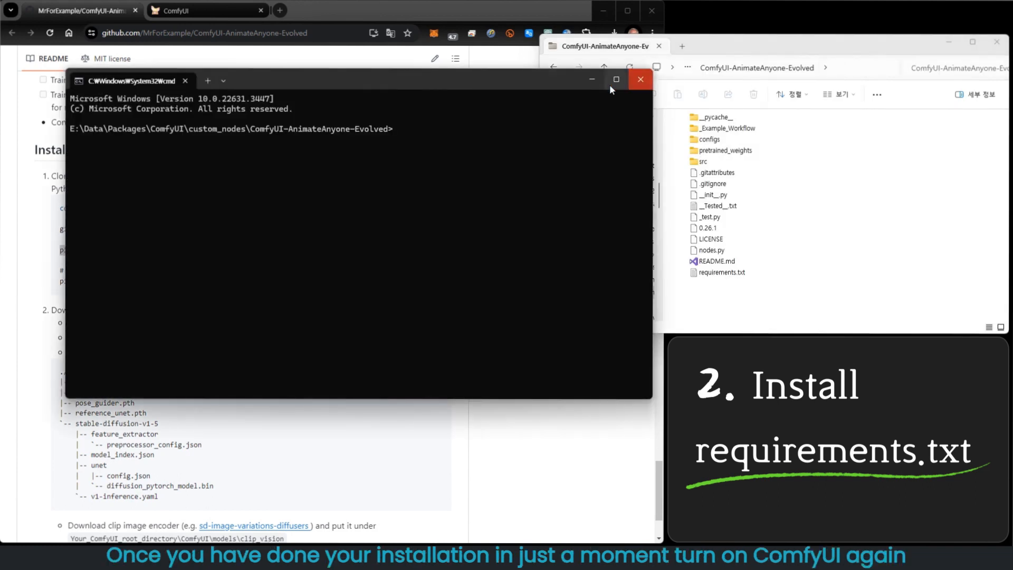
- Run pip install -r requirements.txt in the command prompt opened in the ComfyUI-AnimateAnyone-Evolved folder
{"action": "key", "text": "ctrl+v"}
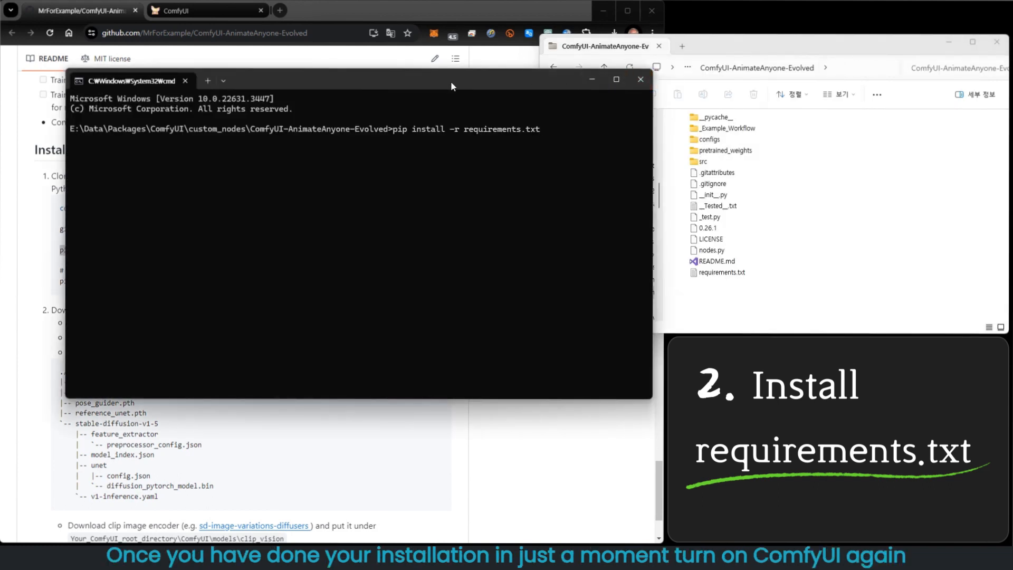
{"action": "key", "text": "Return"}
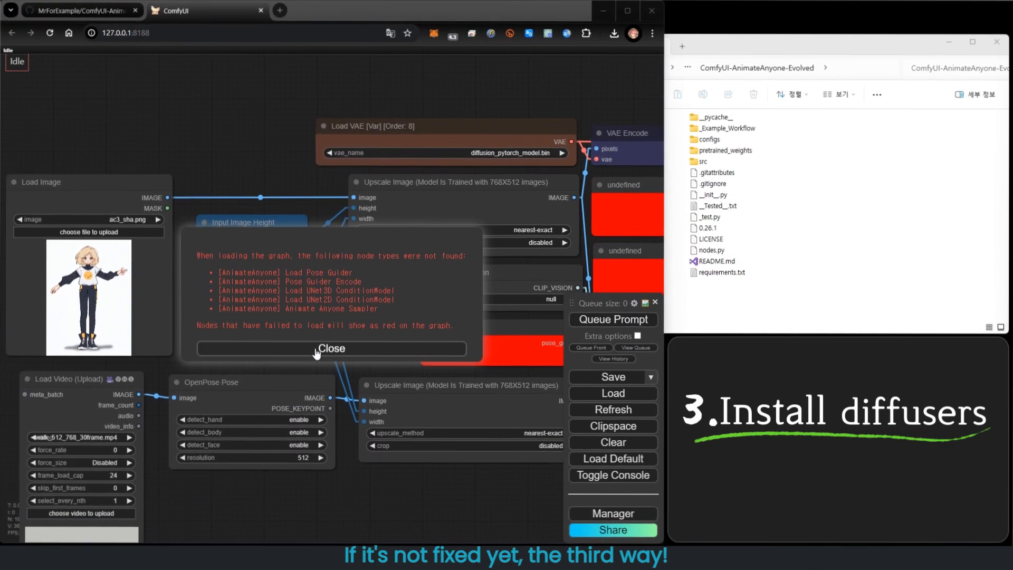
- Dismiss the missing-node error and copy the pip install --force-reinstall diffusers>=0.26.1 command from the repository's instructions
{"action": "left_click", "coordinate": [315, 348]}
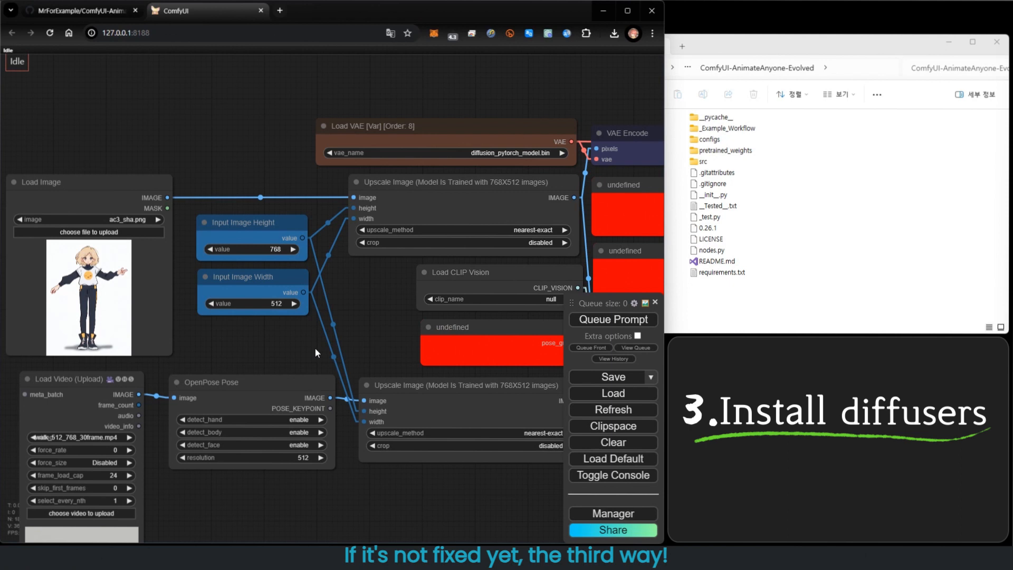
{"action": "left_click", "coordinate": [104, 15]}
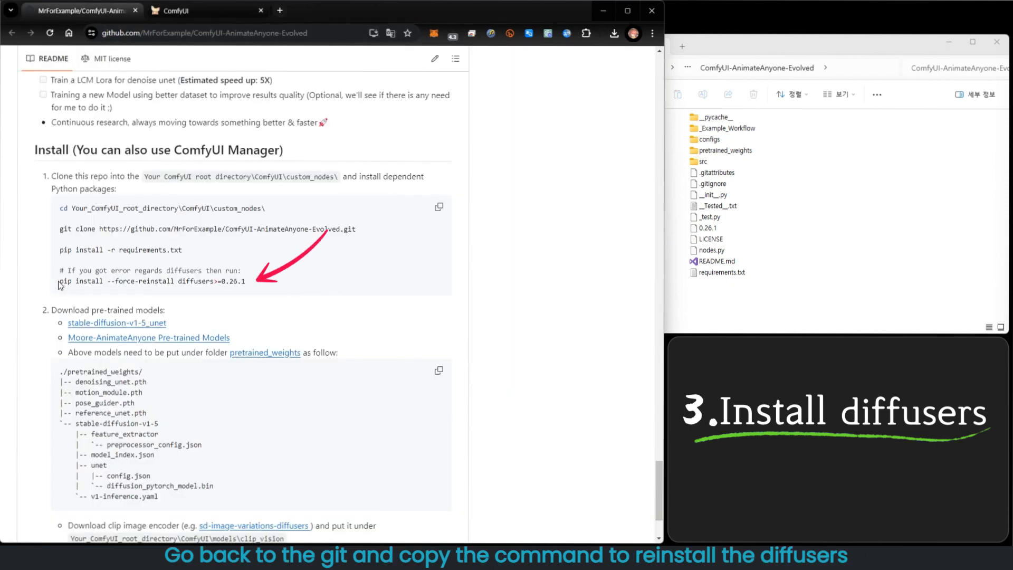
{"action": "left_click_drag", "start_coordinate": [60, 285], "coordinate": [305, 281]}
{"action": "key", "text": "ctrl+c"}
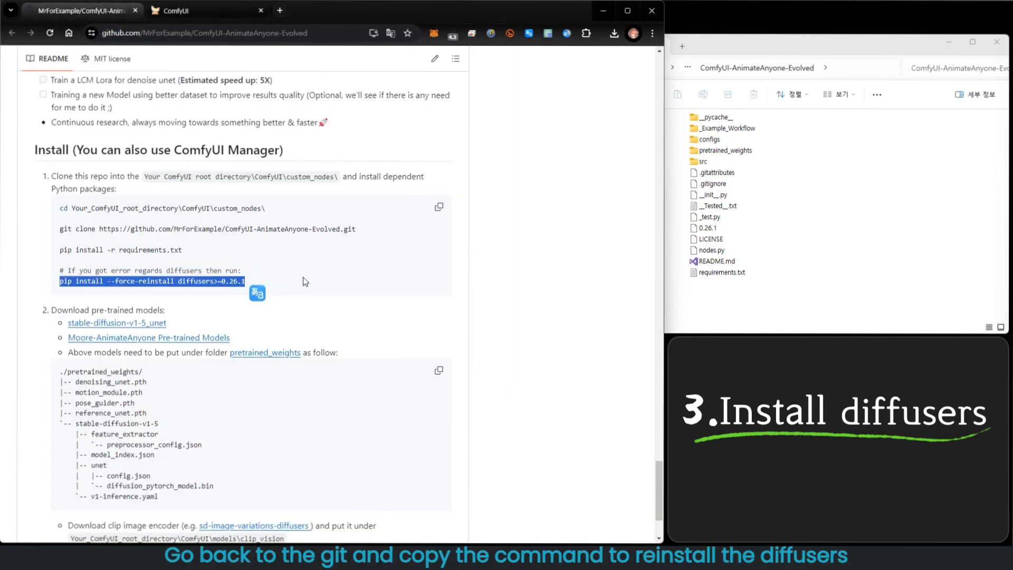
- Open a command prompt in the ComfyUI-AnimateAnyone-Evolved folder and run pip install --force-reinstall diffusers>=0.26.1
{"action": "left_click", "coordinate": [744, 51]}
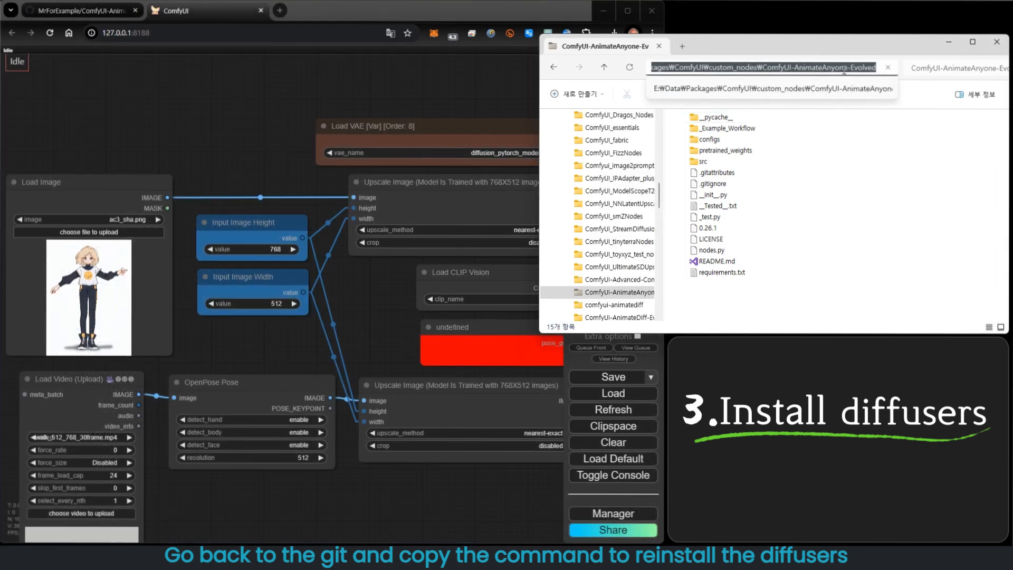
{"action": "type", "text": "cmd"}
{"action": "key", "text": "Return"}
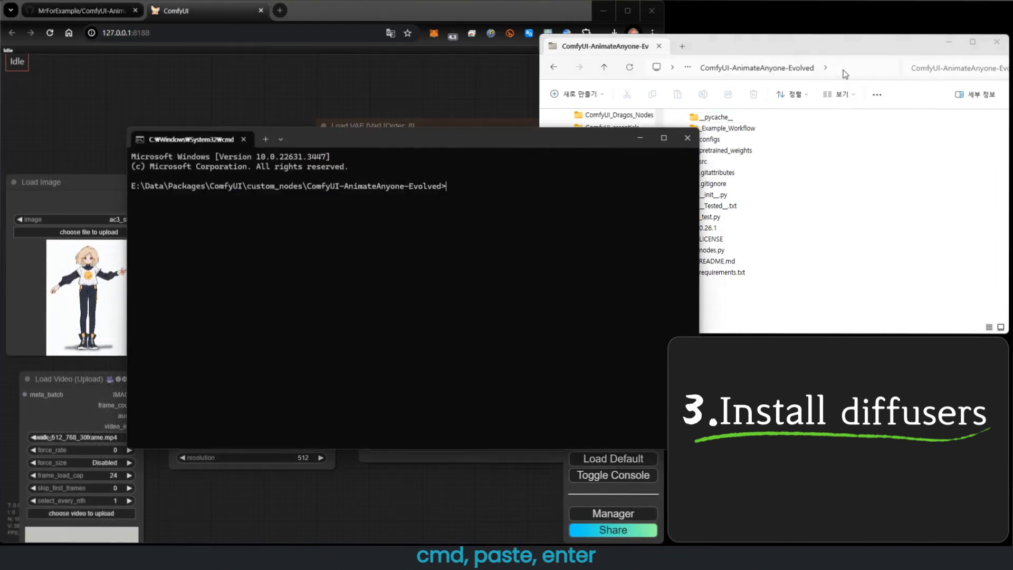
{"action": "key", "text": "ctrl+v"}
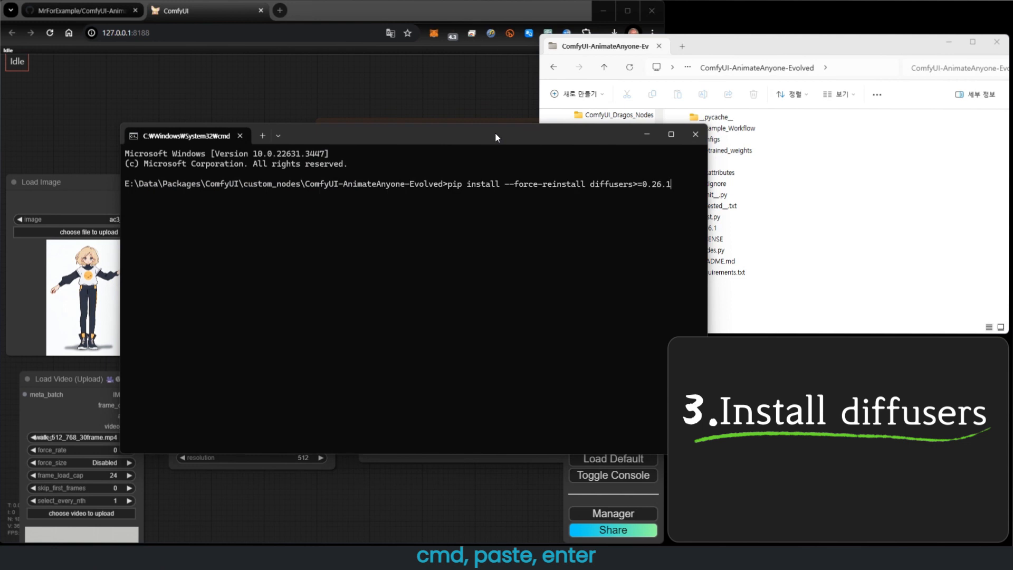
{"action": "key", "text": "Return"}
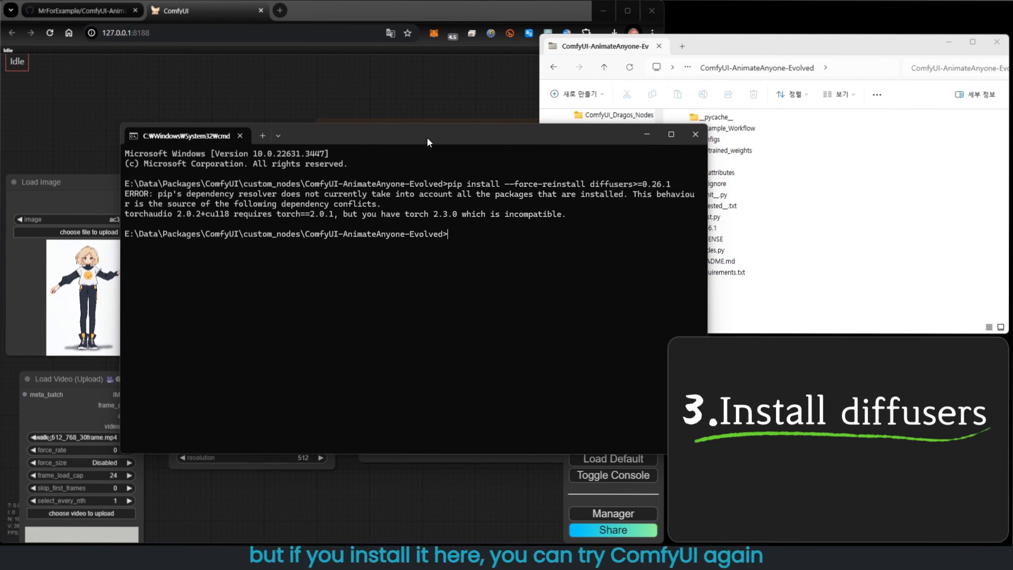
- Close the command prompt with the exit command
{"action": "type", "text": "exit"}
{"action": "key", "text": "Return"}
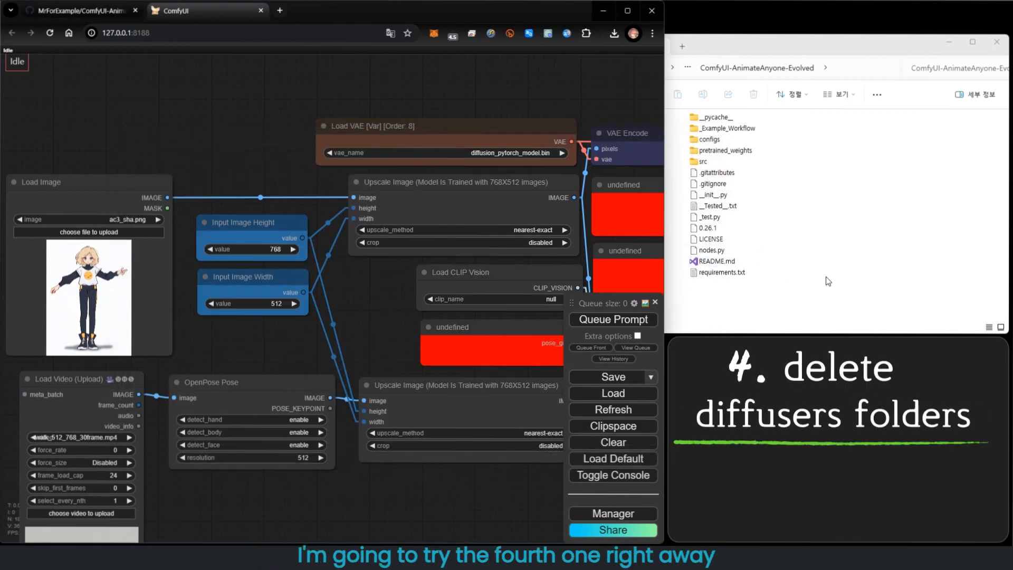
- Open ComfyUI\venv\Lib\site-packages in File Explorer and delete the diffusers and diffusers-0.24.0.dist-info folders
{"action": "left_click", "coordinate": [852, 294]}
{"action": "scroll", "coordinate": [633, 194], "scroll_direction": "up", "scroll_amount": 10}
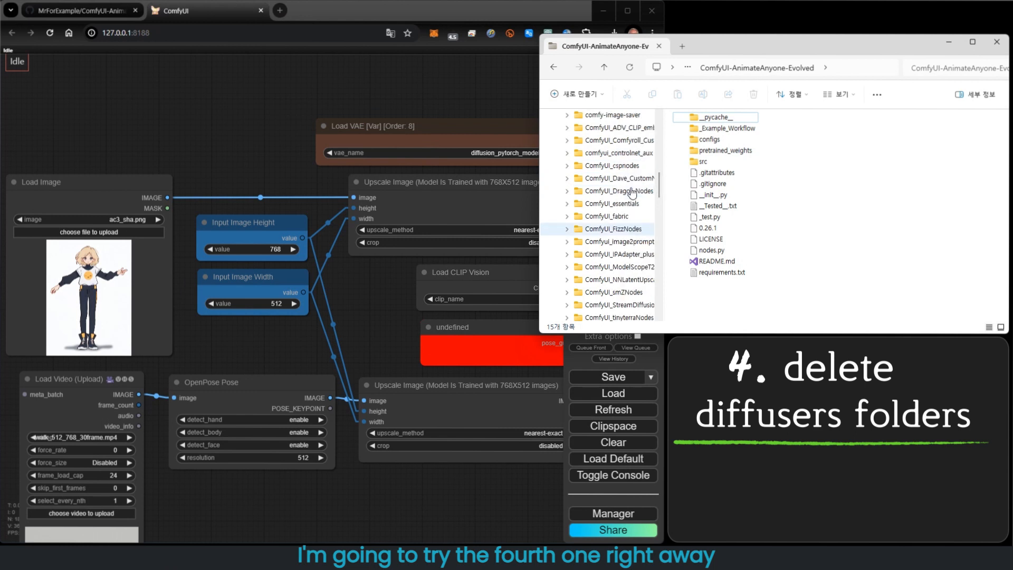
{"action": "scroll", "coordinate": [607, 182], "scroll_direction": "up", "scroll_amount": 1}
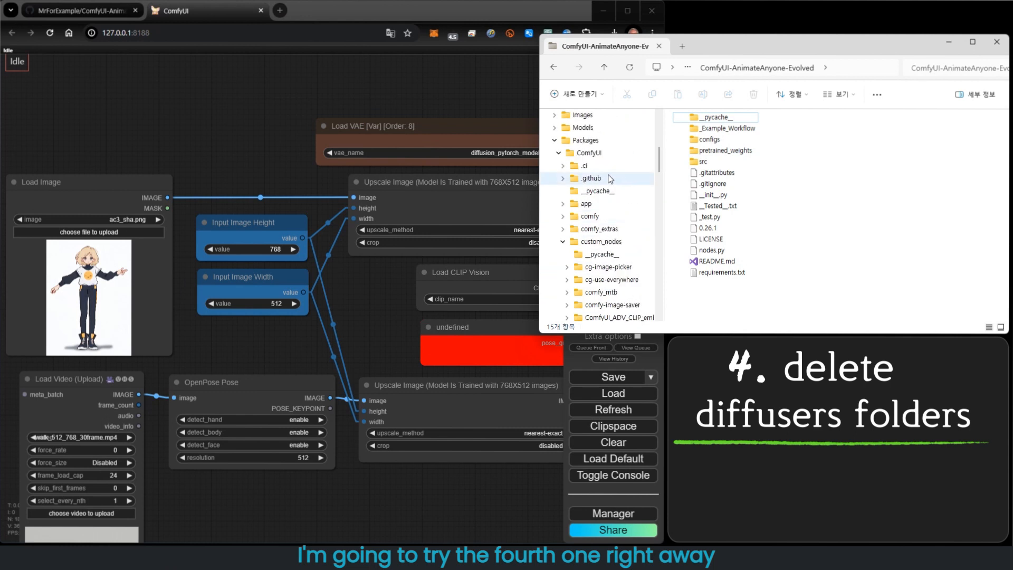
{"action": "left_click", "coordinate": [589, 154]}
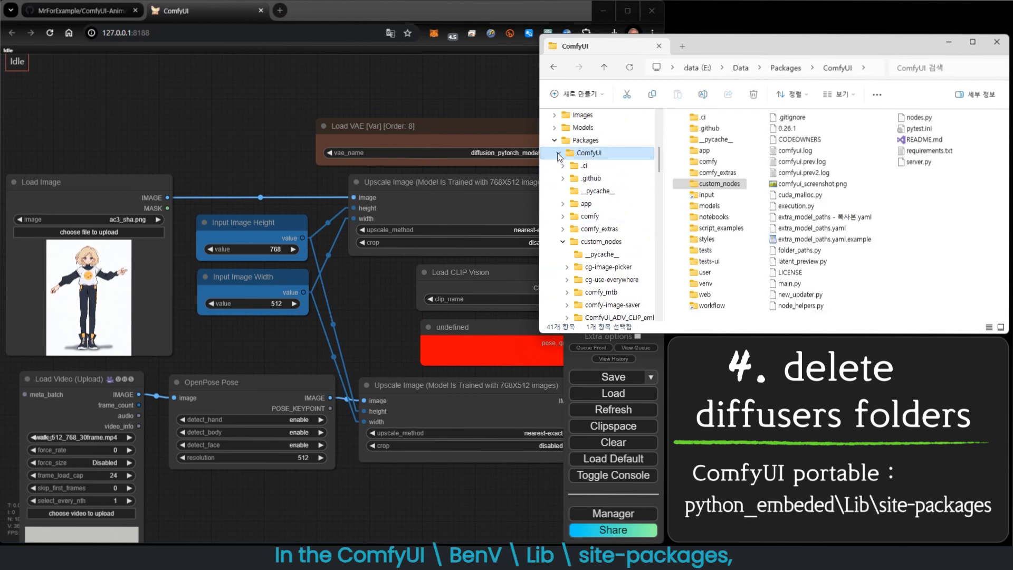
{"action": "double_click", "coordinate": [703, 286]}
{"action": "left_click", "coordinate": [703, 161]}
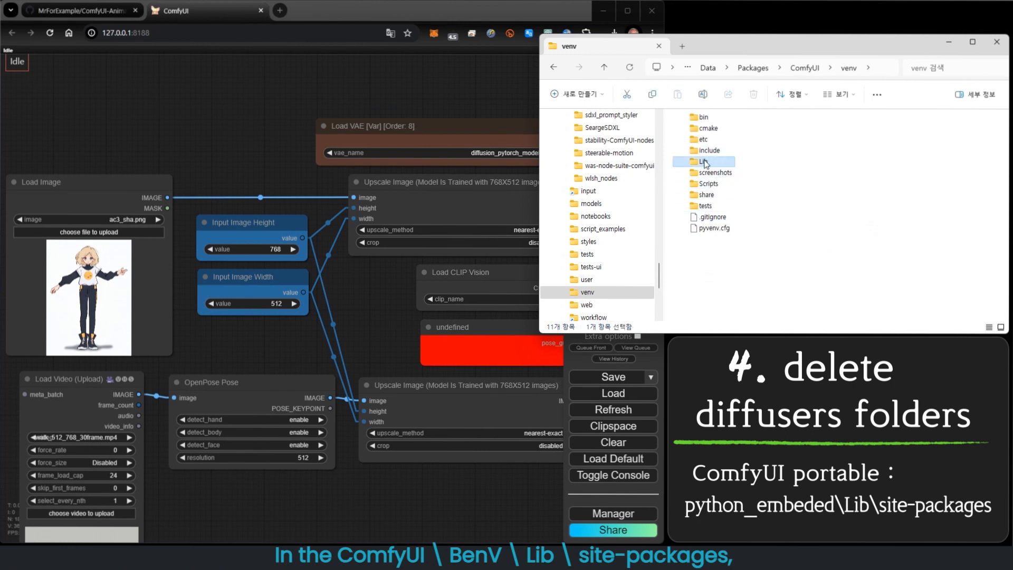
{"action": "double_click", "coordinate": [704, 162]}
{"action": "double_click", "coordinate": [712, 122]}
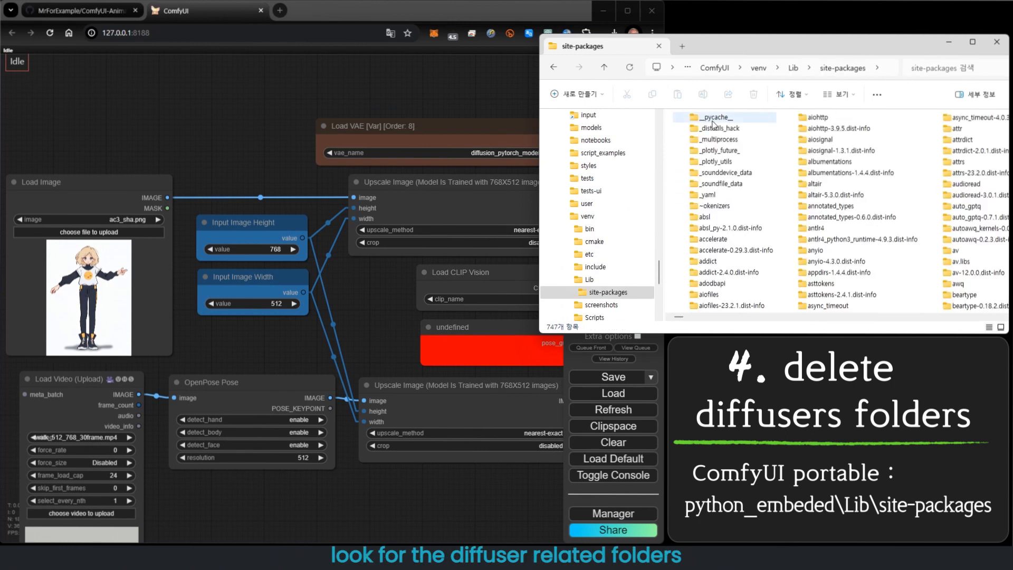
{"action": "scroll", "coordinate": [845, 222], "scroll_direction": "down", "scroll_amount": 3}
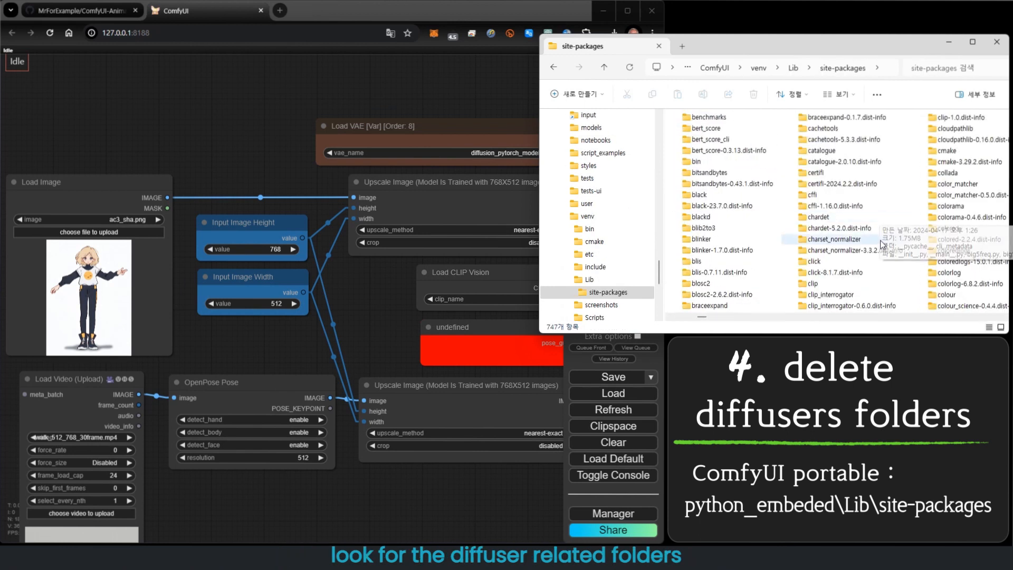
{"action": "scroll", "coordinate": [886, 243], "scroll_direction": "down", "scroll_amount": 5}
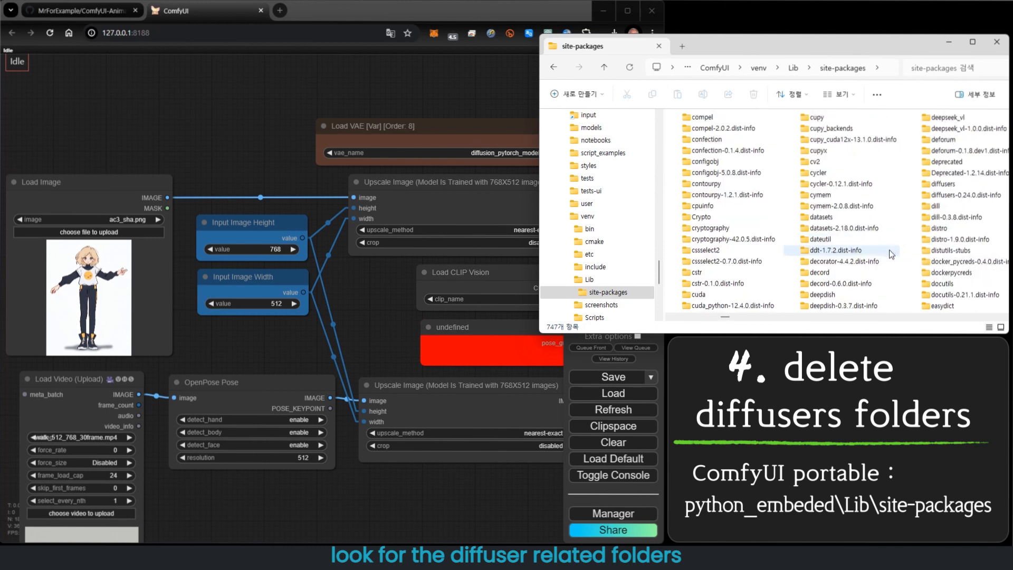
{"action": "scroll", "coordinate": [889, 255], "scroll_direction": "down", "scroll_amount": 1}
{"action": "left_click", "coordinate": [824, 183]}
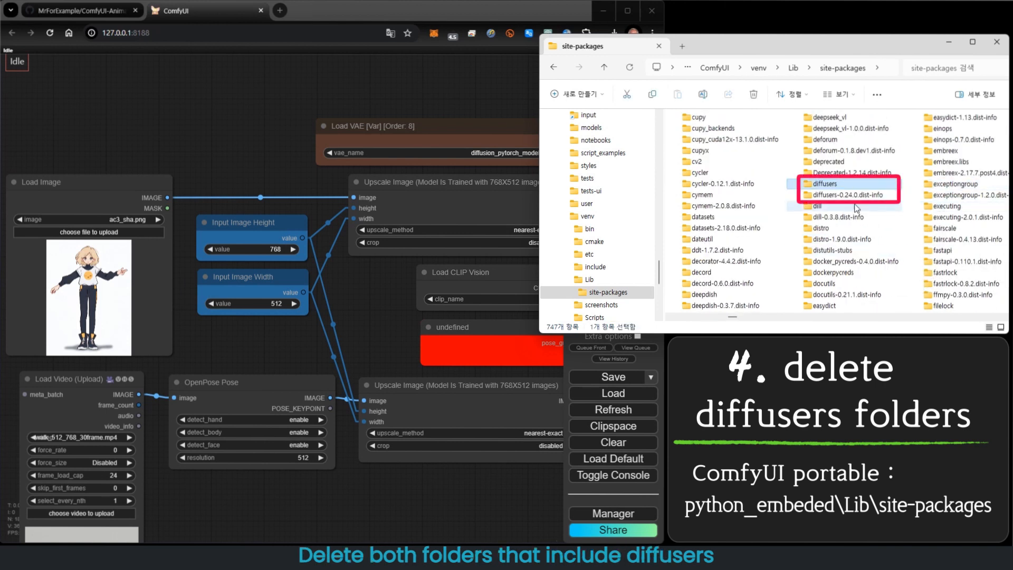
{"action": "left_click", "coordinate": [849, 196], "text": "ctrl"}
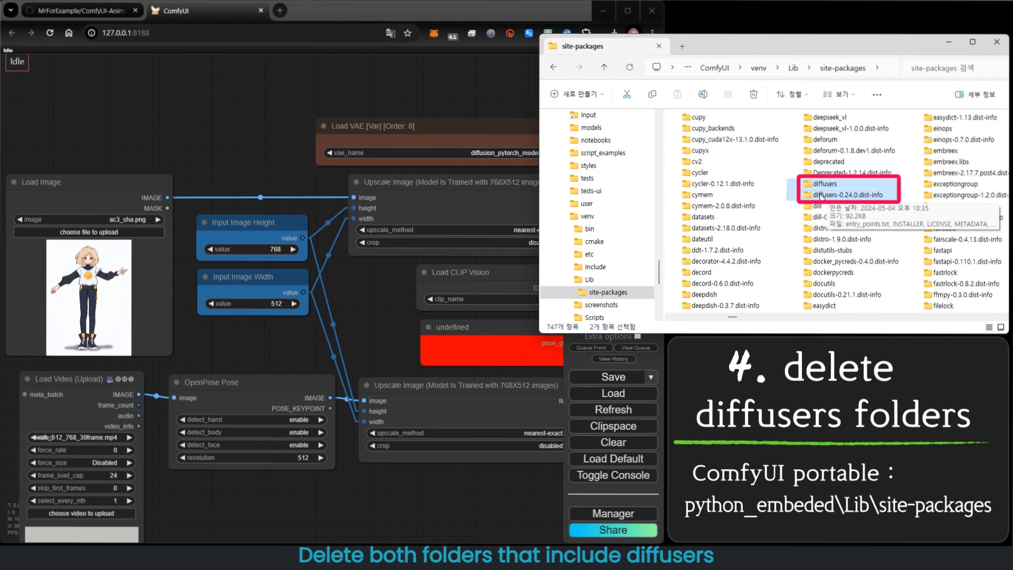
{"action": "key", "text": "Delete"}
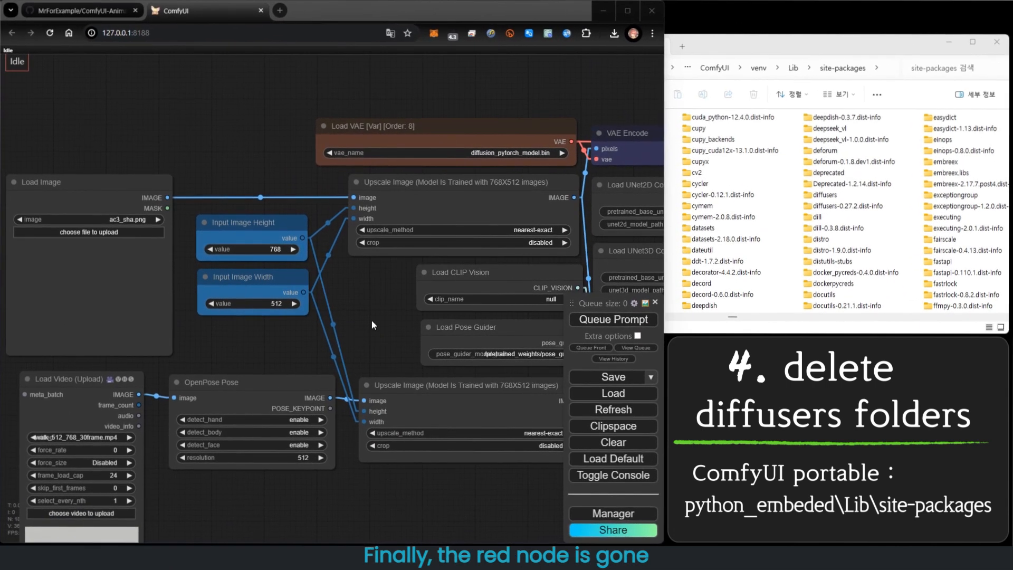
- Add a Load UNet3D ConditionModel node to the workflow by searching for unet3
{"action": "scroll", "coordinate": [366, 302], "scroll_direction": "down", "scroll_amount": 2}
{"action": "scroll", "coordinate": [366, 302], "scroll_direction": "down", "scroll_amount": 1}
{"action": "left_click_drag", "start_coordinate": [363, 309], "coordinate": [224, 239]}
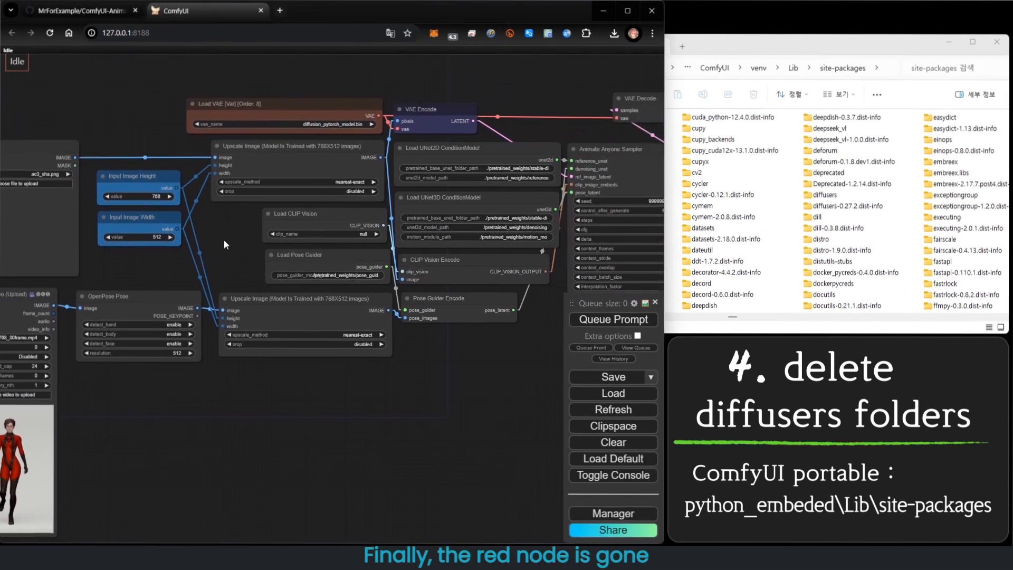
{"action": "left_click_drag", "start_coordinate": [433, 400], "coordinate": [367, 410]}
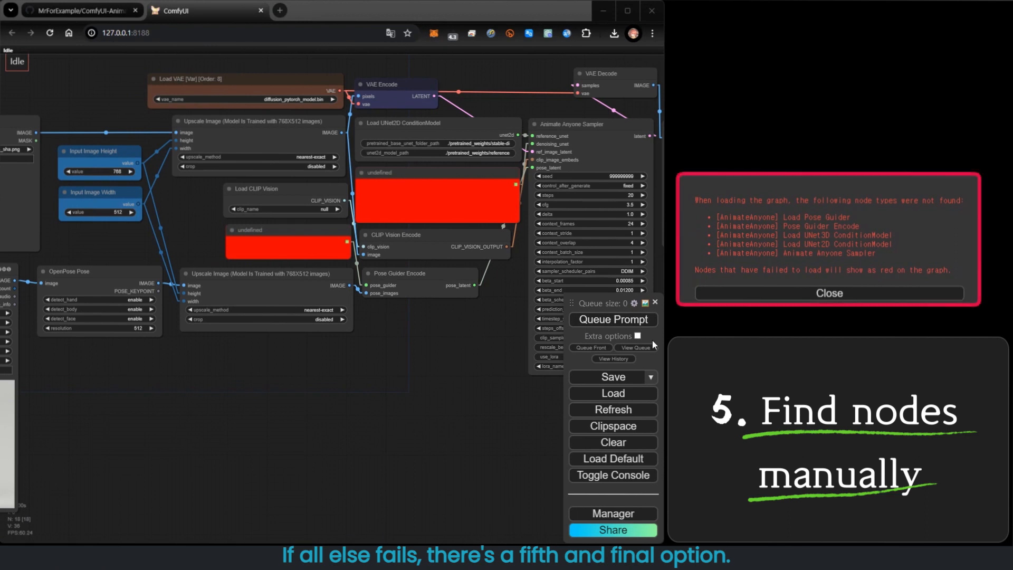
{"action": "scroll", "coordinate": [329, 383], "scroll_direction": "up", "scroll_amount": 4}
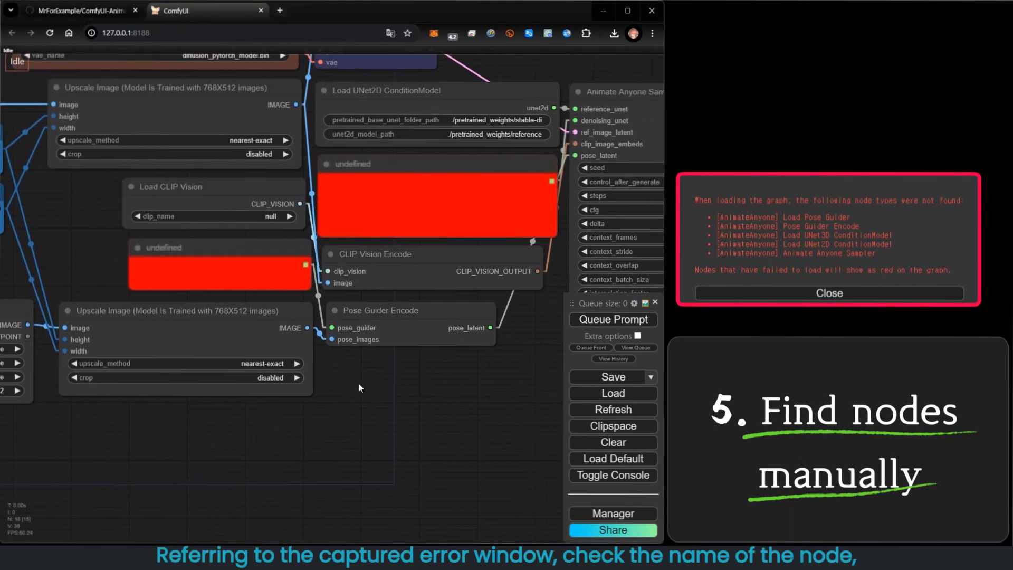
{"action": "left_click_drag", "start_coordinate": [468, 207], "coordinate": [461, 203]}
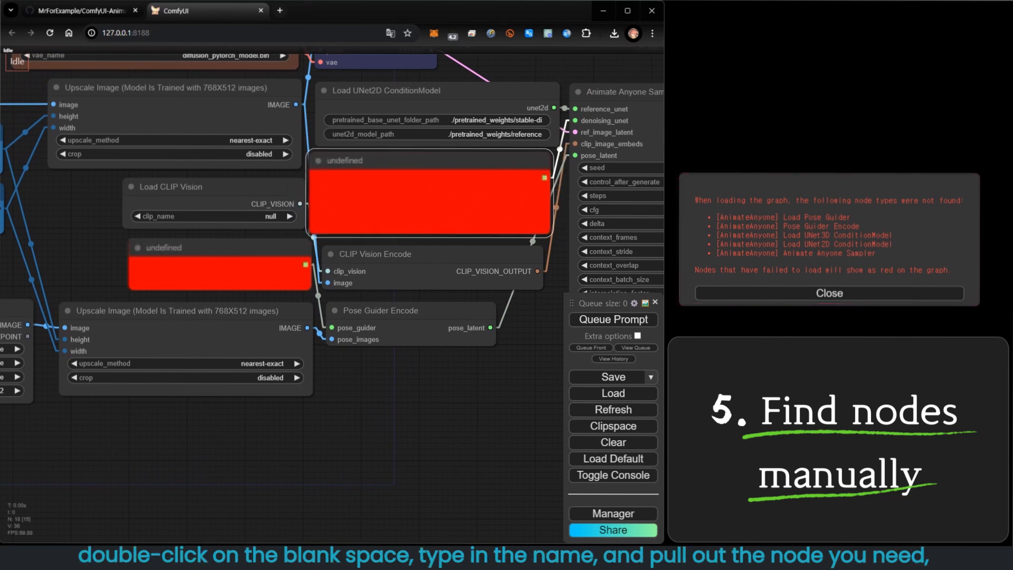
{"action": "double_click", "coordinate": [363, 374]}
{"action": "type", "text": "u"}
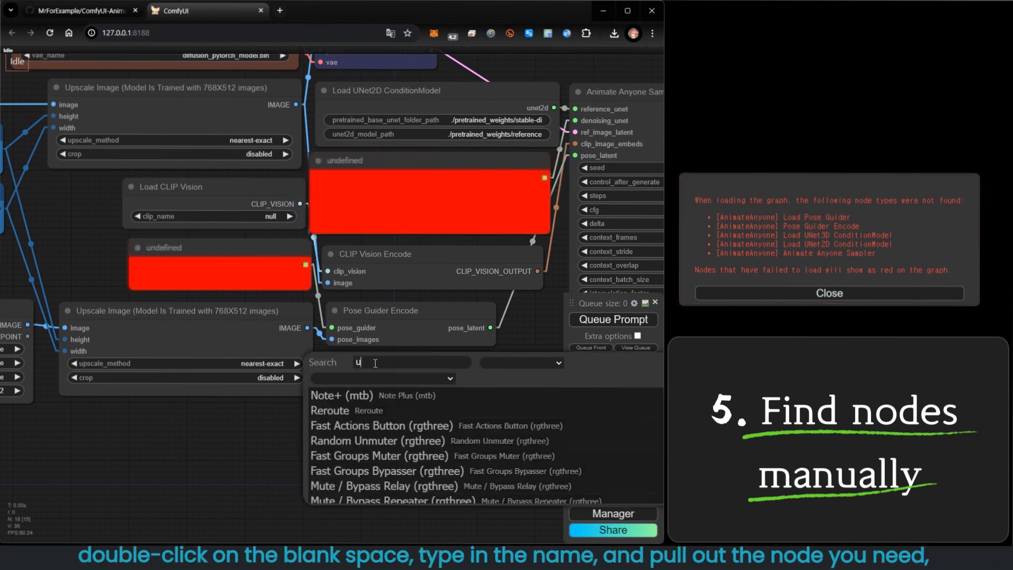
{"action": "type", "text": "net3"}
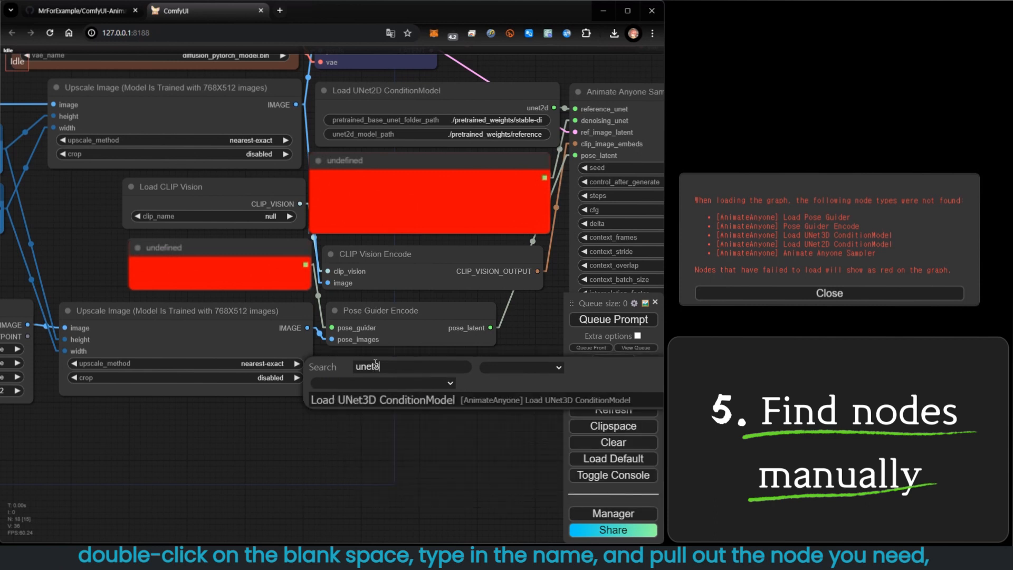
{"action": "left_click", "coordinate": [381, 404]}
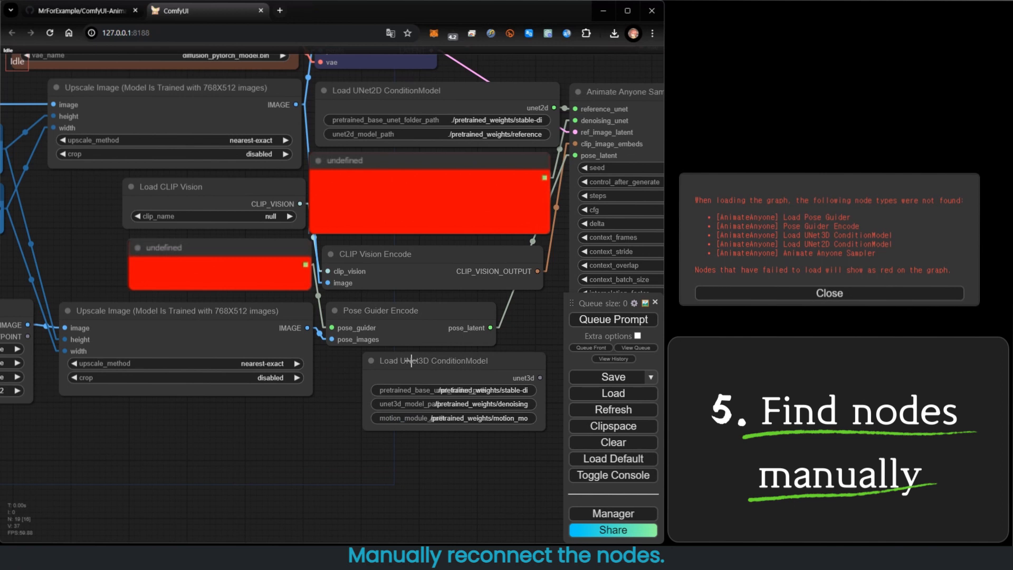
- Replace the red undefined node with the Load UNet3D ConditionModel, wiring its unet3d output to the sampler's denoising_unet input
{"action": "left_click_drag", "start_coordinate": [412, 361], "coordinate": [406, 365]}
{"action": "left_click_drag", "start_coordinate": [422, 196], "coordinate": [313, 200]}
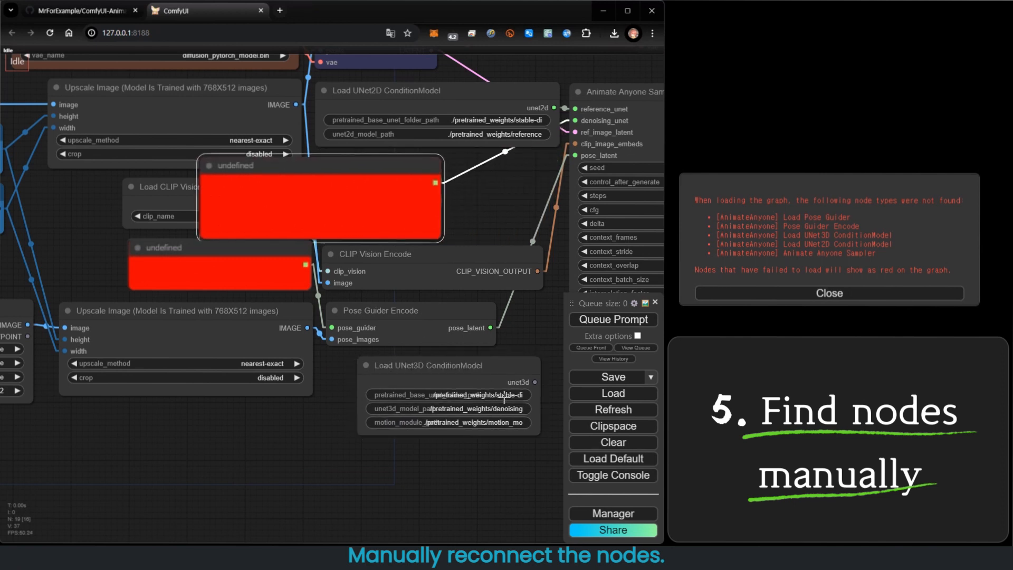
{"action": "left_click_drag", "start_coordinate": [534, 382], "coordinate": [575, 120]}
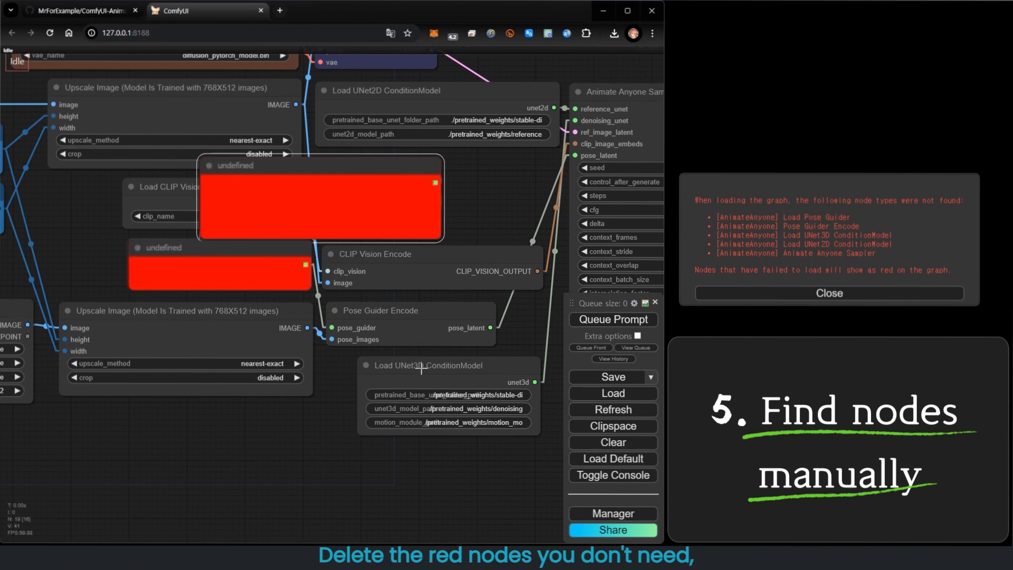
{"action": "key", "text": "Delete"}
{"action": "left_click_drag", "start_coordinate": [421, 369], "coordinate": [405, 163]}
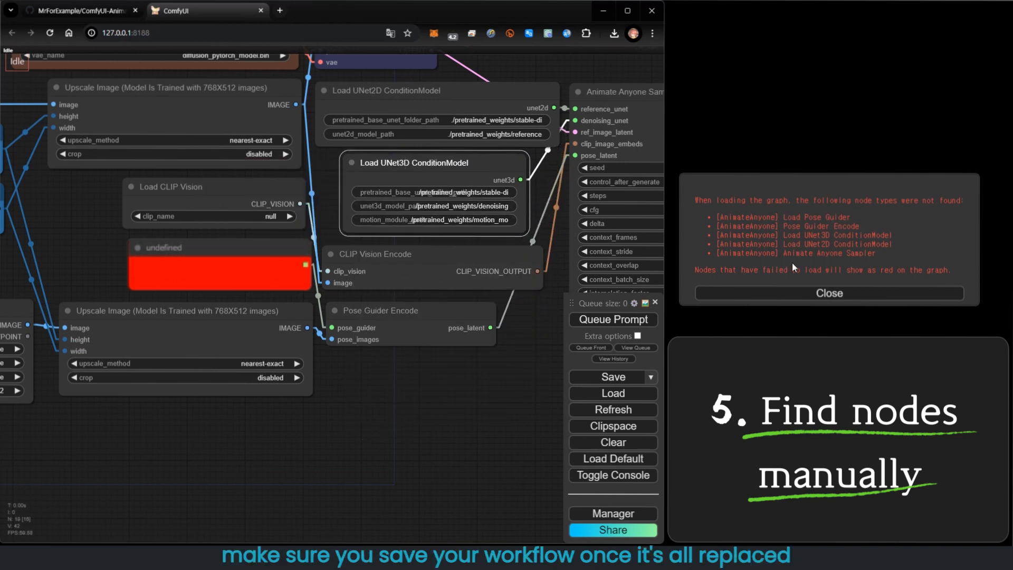
- Add a Load Pose Guider node to the workflow by searching for guider
{"action": "double_click", "coordinate": [431, 391]}
{"action": "type", "text": "g"}
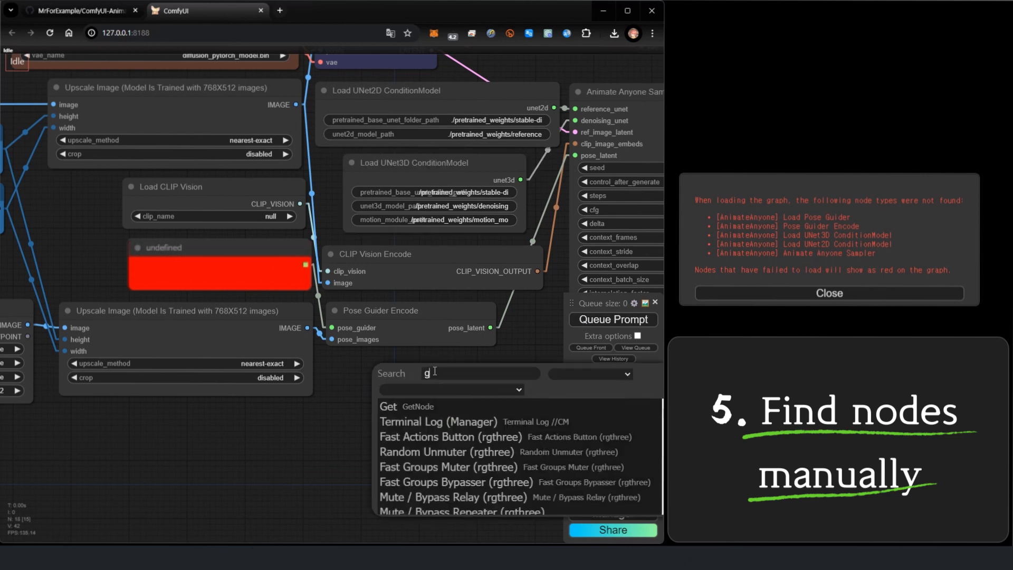
{"action": "type", "text": "uider"}
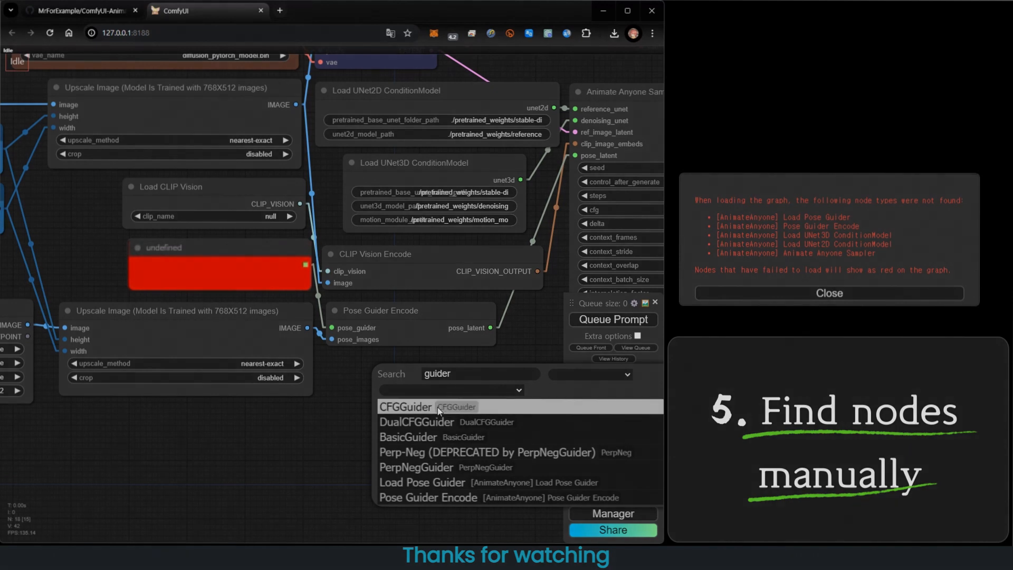
{"action": "left_click", "coordinate": [442, 484]}
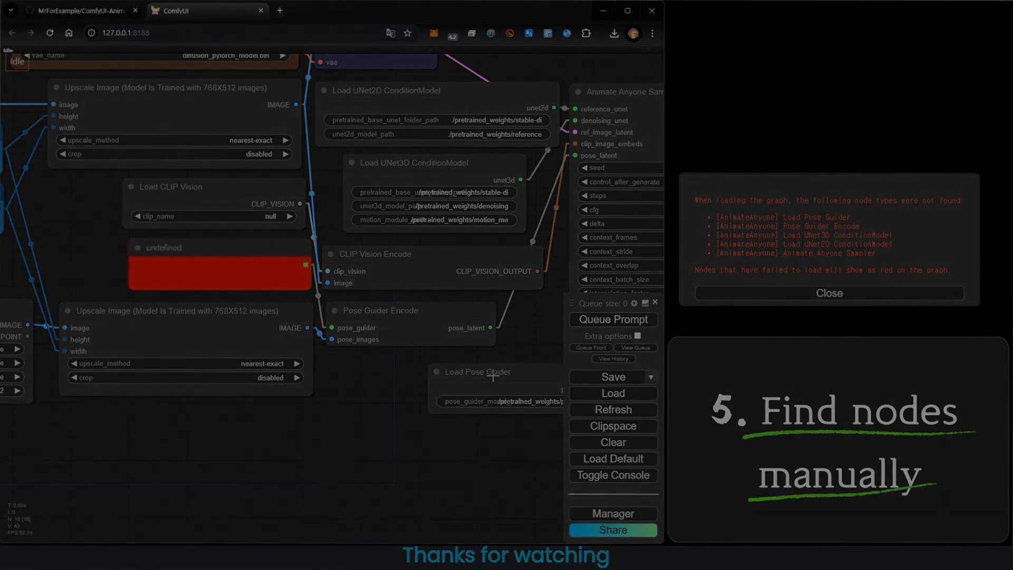
{"action": "left_click", "coordinate": [495, 374]}
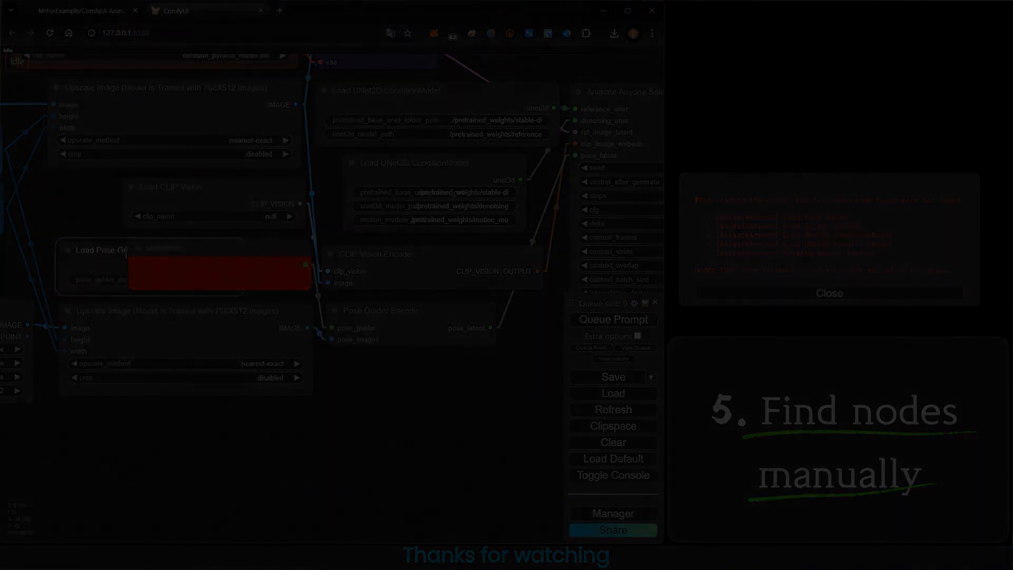